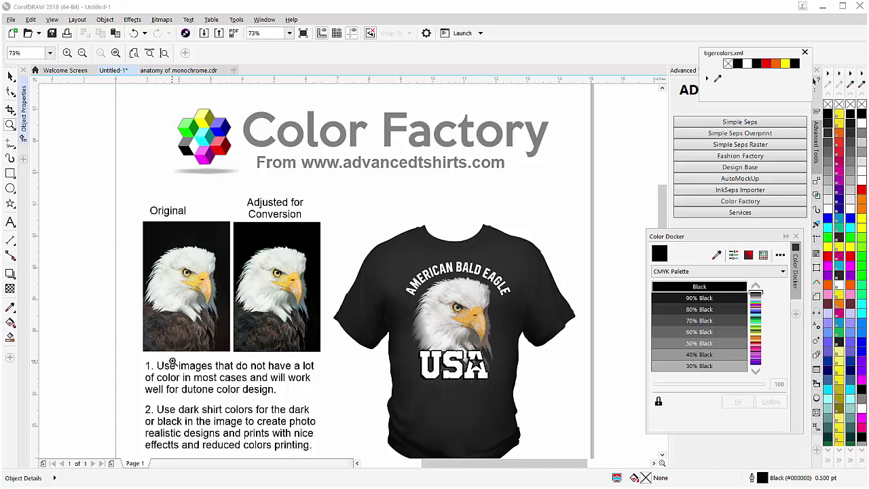
Switch to the browser to view Pixabay's bald eagle images and return to CorelDRAW
{"action": "key", "text": "alt+Tab"}
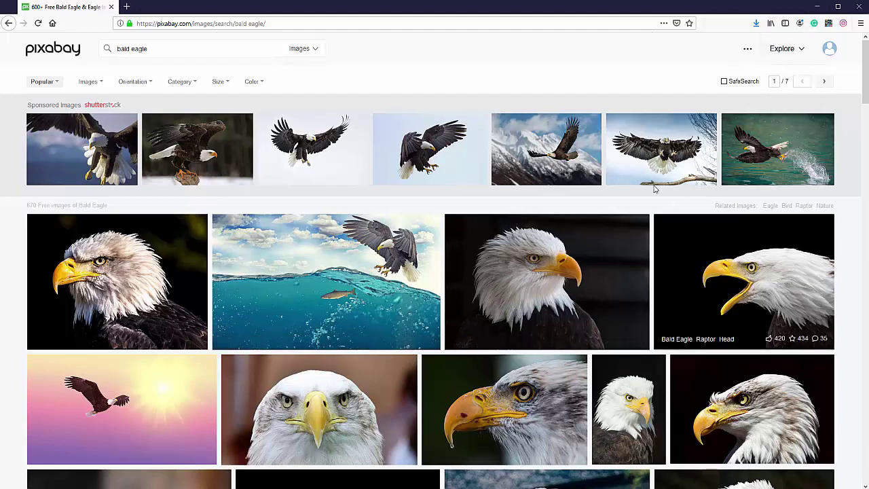
{"action": "left_click", "coordinate": [817, 7]}
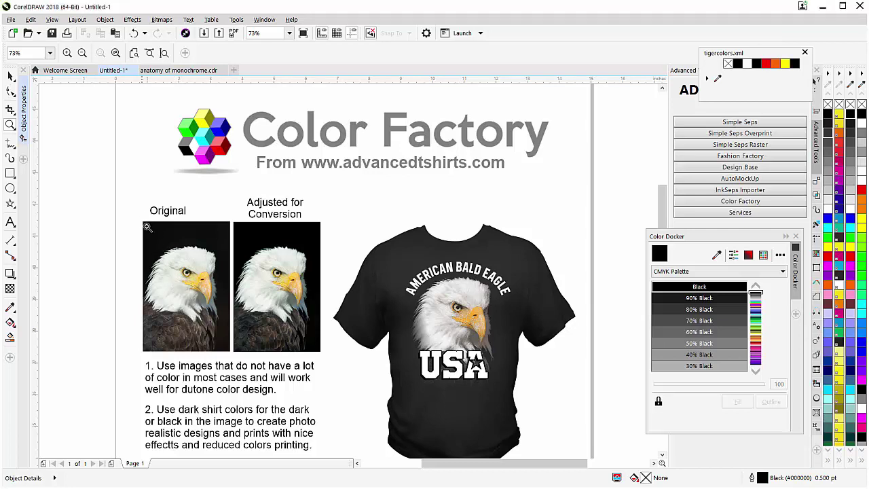
Compare the background colors of the original and adjusted eagle photos and the photo on the lowest black shirt using the Color Eyedropper
{"action": "left_click_drag", "start_coordinate": [143, 219], "coordinate": [233, 353]}
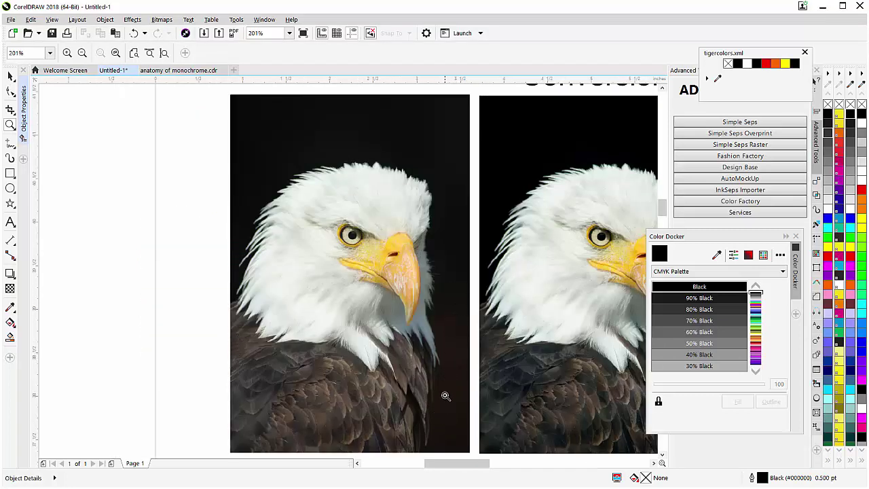
{"action": "left_click", "coordinate": [10, 307]}
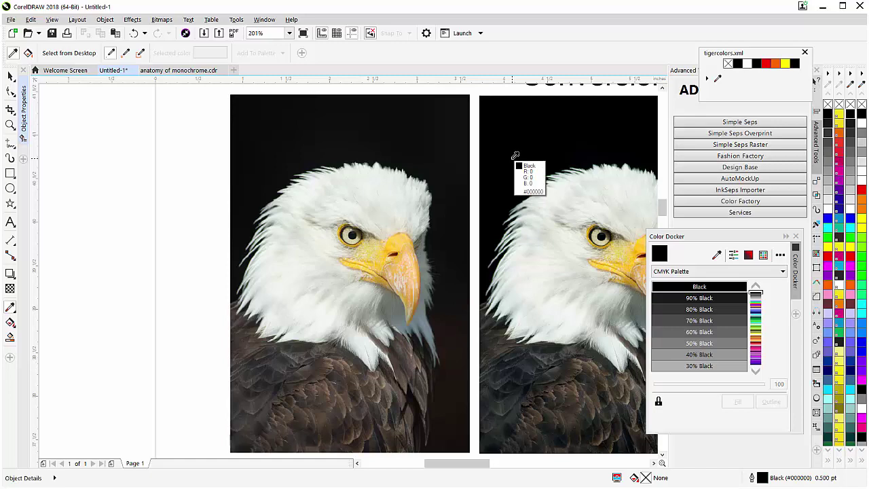
{"action": "key", "text": "F3"}
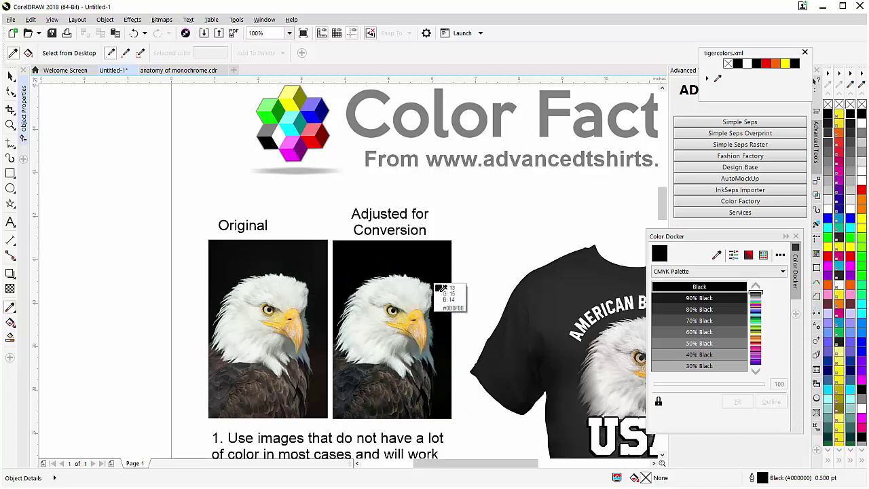
{"action": "key", "text": "F3"}
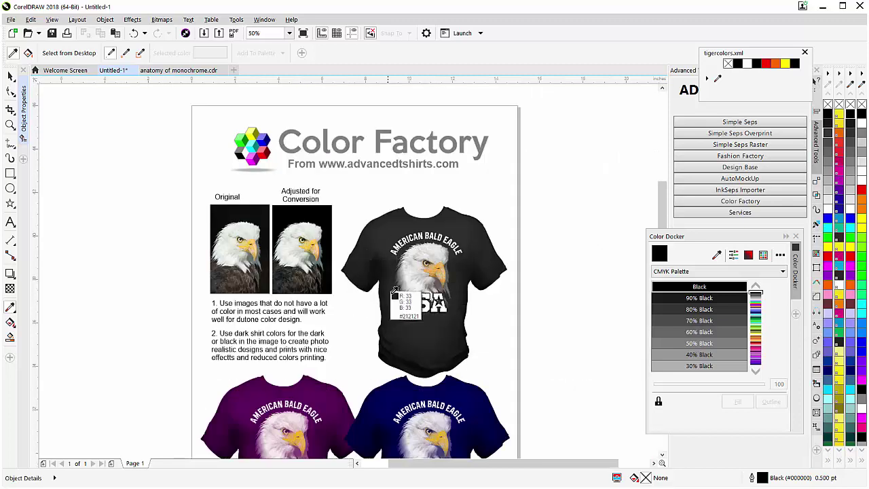
{"action": "key", "text": "F3"}
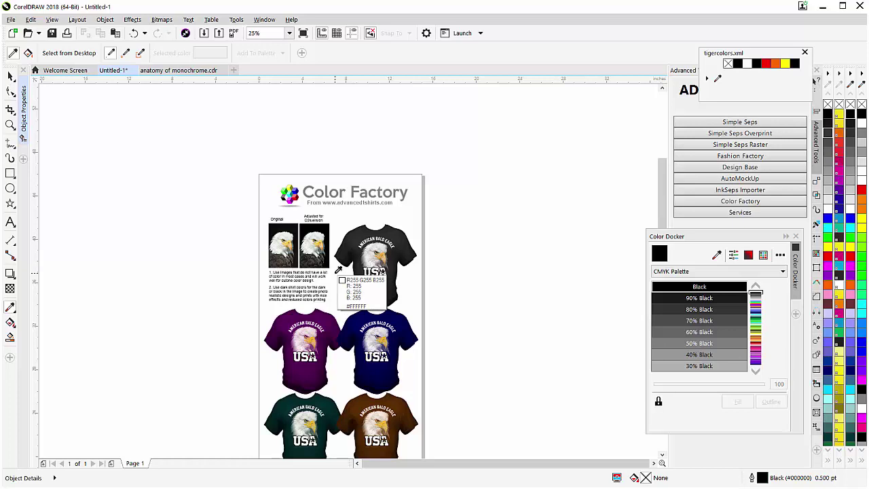
{"action": "key", "text": "F3"}
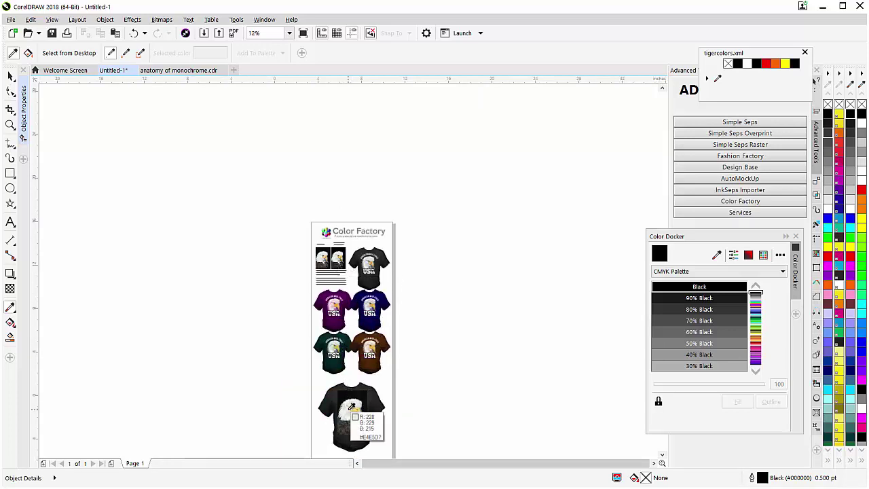
{"action": "scroll", "coordinate": [352, 406], "scroll_direction": "up", "scroll_amount": 1}
{"action": "scroll", "coordinate": [358, 275], "scroll_direction": "up", "scroll_amount": 1}
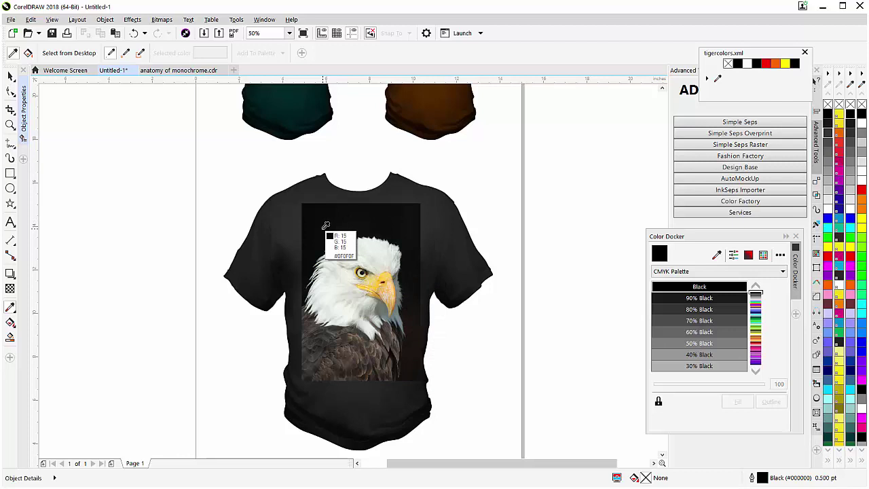
Open the Sample/Target Balance adjustment for the eagle photo on the lowest black shirt, keeping the photo in view
{"action": "left_click", "coordinate": [10, 76]}
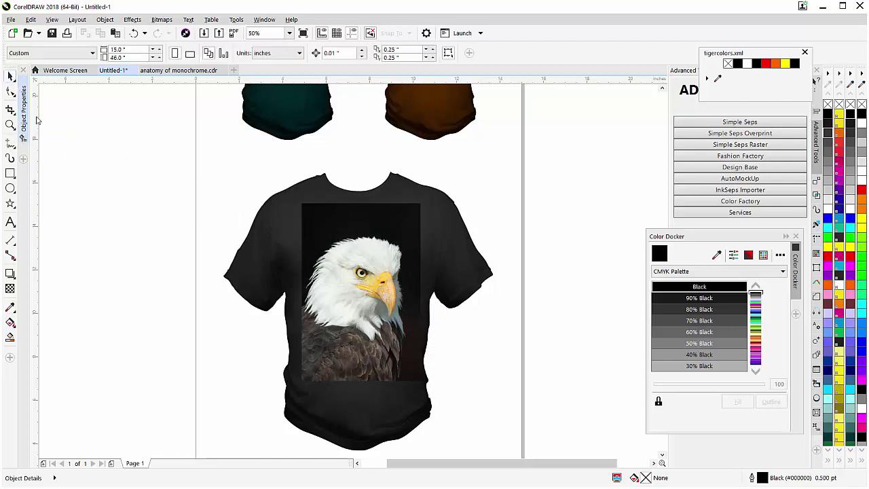
{"action": "left_click", "coordinate": [347, 219]}
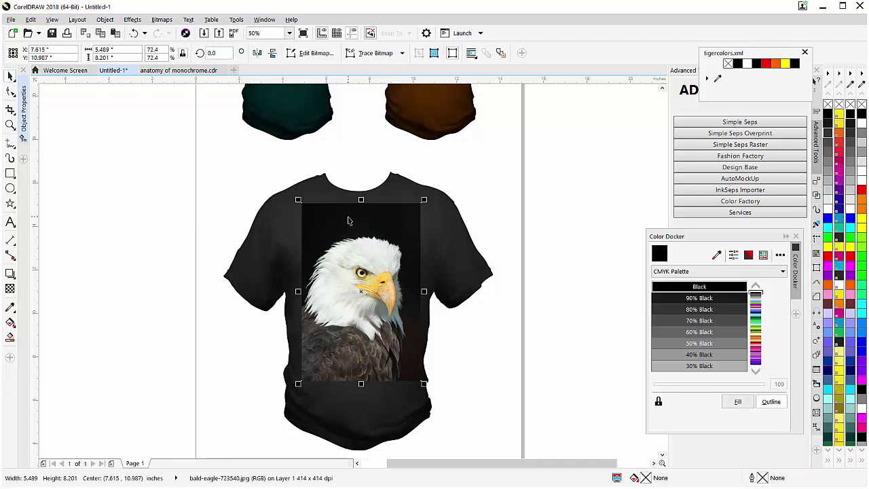
{"action": "left_click", "coordinate": [131, 19]}
{"action": "mouse_move", "coordinate": [148, 32]}
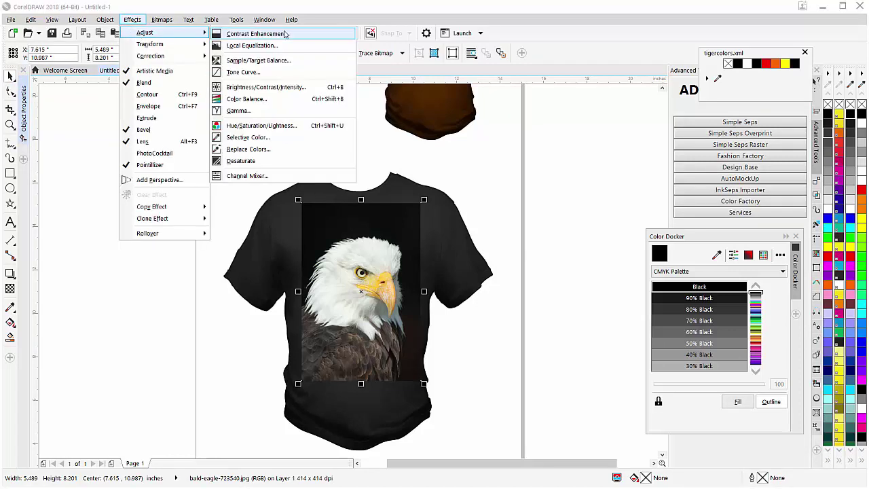
{"action": "left_click", "coordinate": [287, 62]}
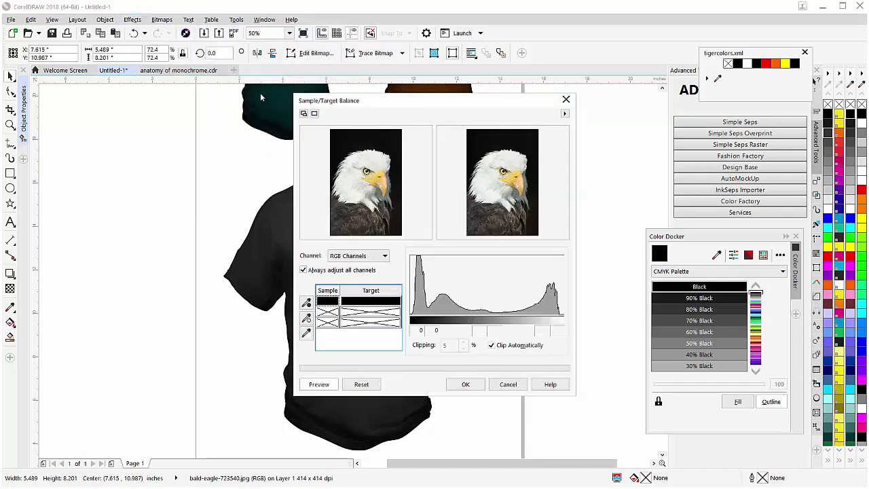
{"action": "left_click_drag", "start_coordinate": [439, 106], "coordinate": [604, 96]}
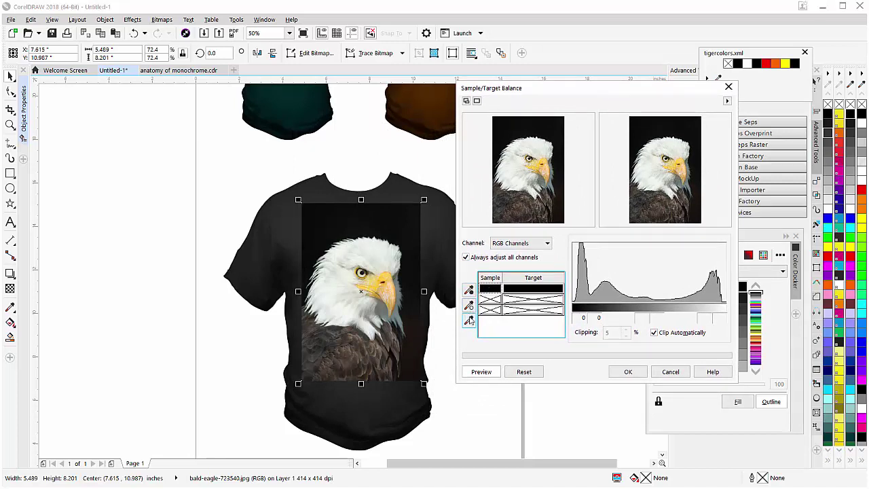
Sample the dark brown background beside the feathers as the black point, apply the balance, and check the photo's background with the eyedropper
{"action": "left_click", "coordinate": [469, 291]}
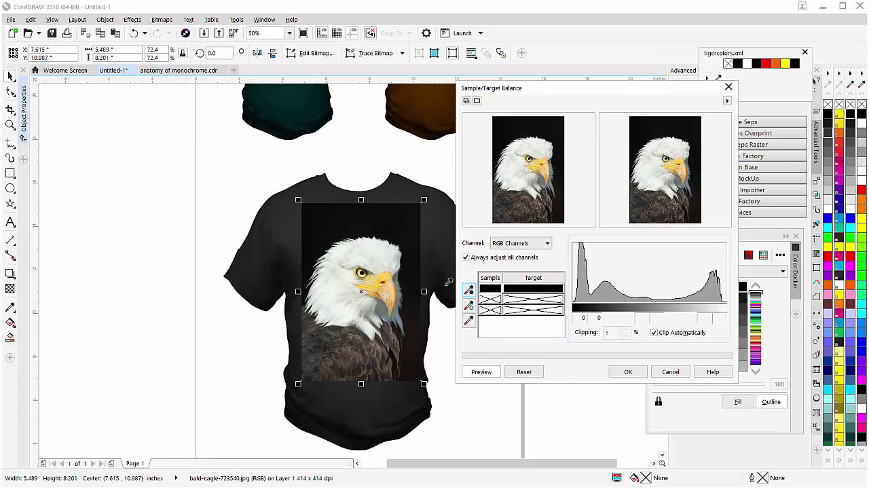
{"action": "left_click", "coordinate": [417, 341]}
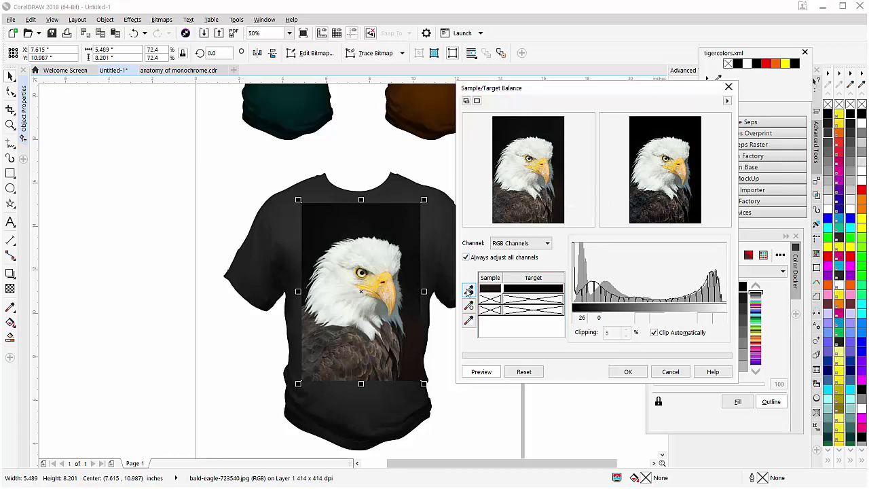
{"action": "left_click", "coordinate": [543, 183]}
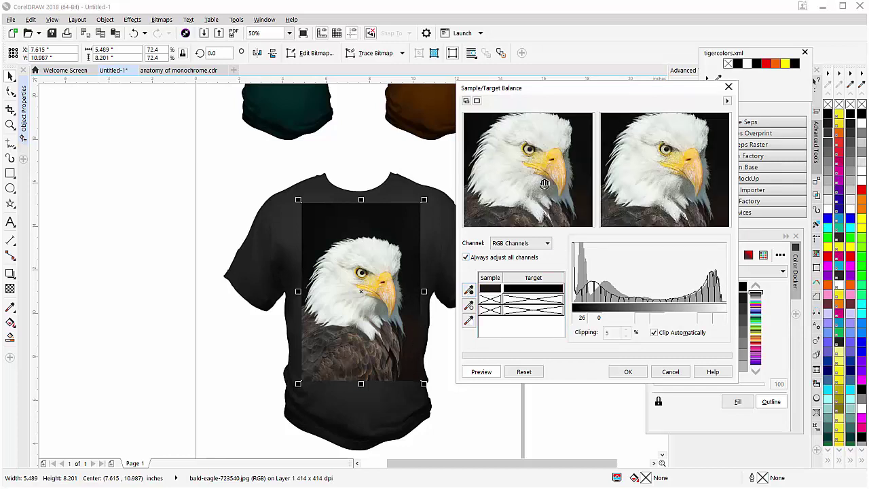
{"action": "left_click_drag", "start_coordinate": [564, 185], "coordinate": [506, 155]}
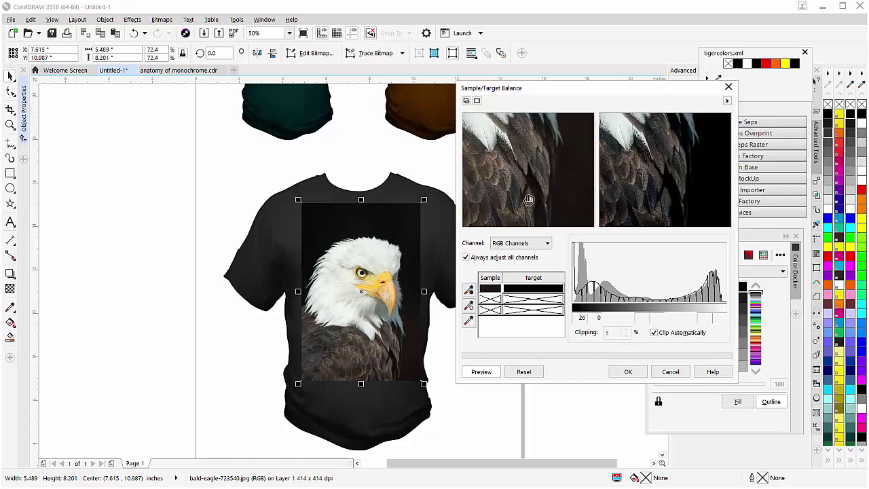
{"action": "left_click_drag", "start_coordinate": [528, 199], "coordinate": [513, 173]}
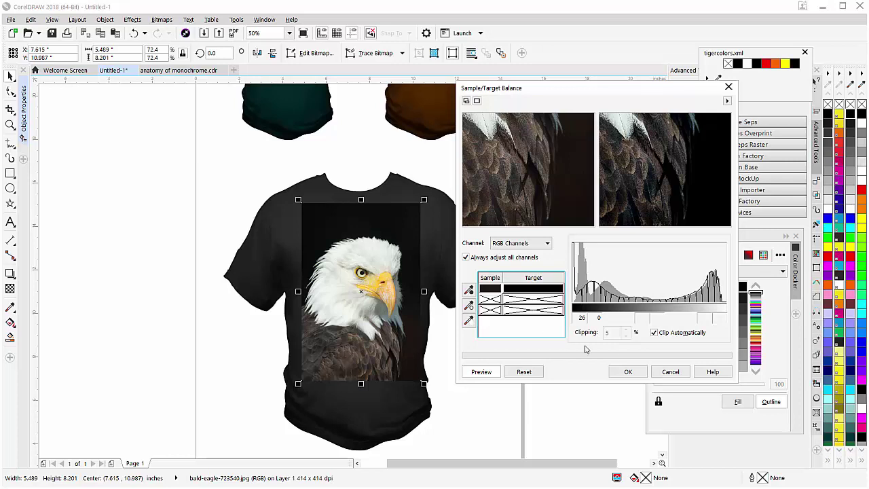
{"action": "left_click", "coordinate": [629, 373]}
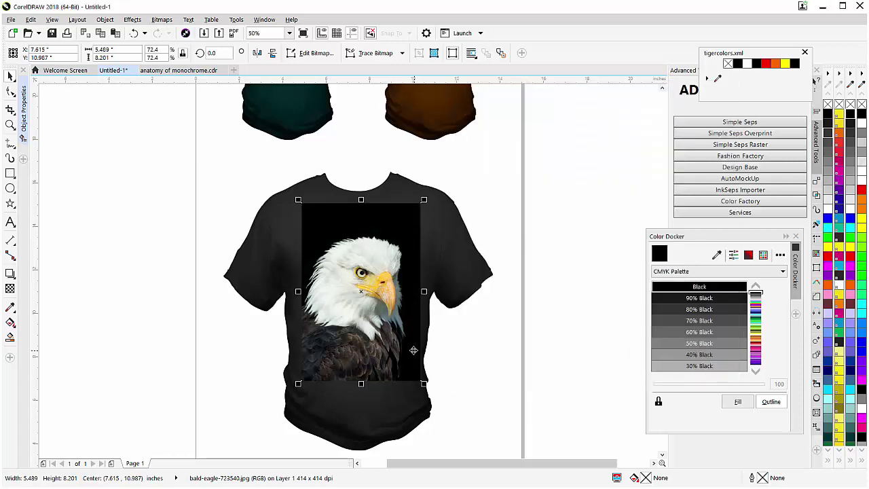
{"action": "left_click", "coordinate": [10, 307]}
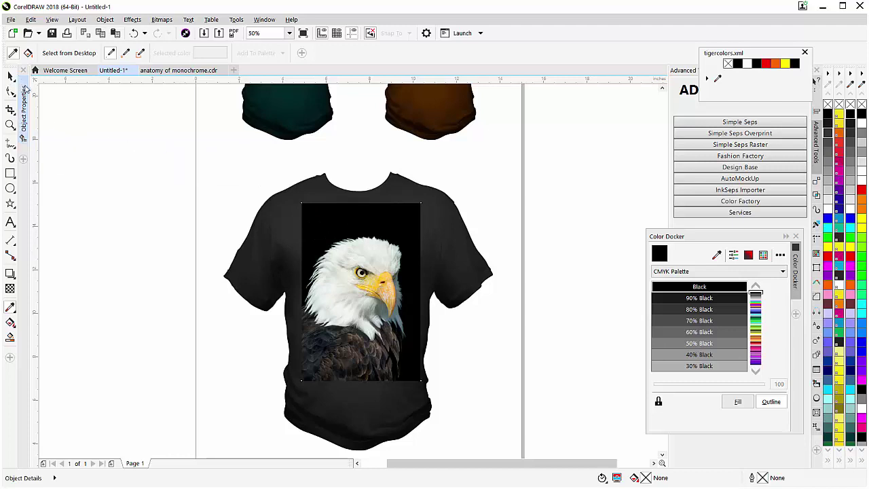
{"action": "left_click", "coordinate": [10, 76]}
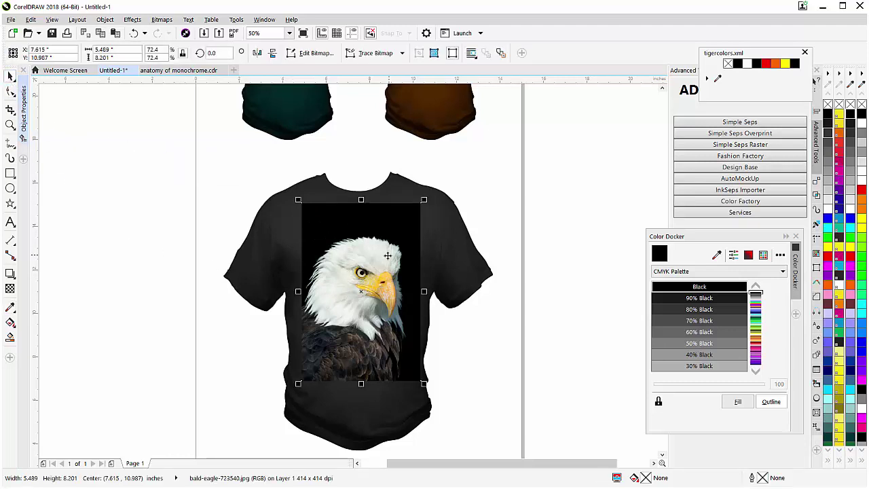
Place a copy of the adjusted eagle photo on the empty area beside the page and delete the one on the shirt
{"action": "scroll", "coordinate": [383, 255], "scroll_direction": "down", "scroll_amount": 2}
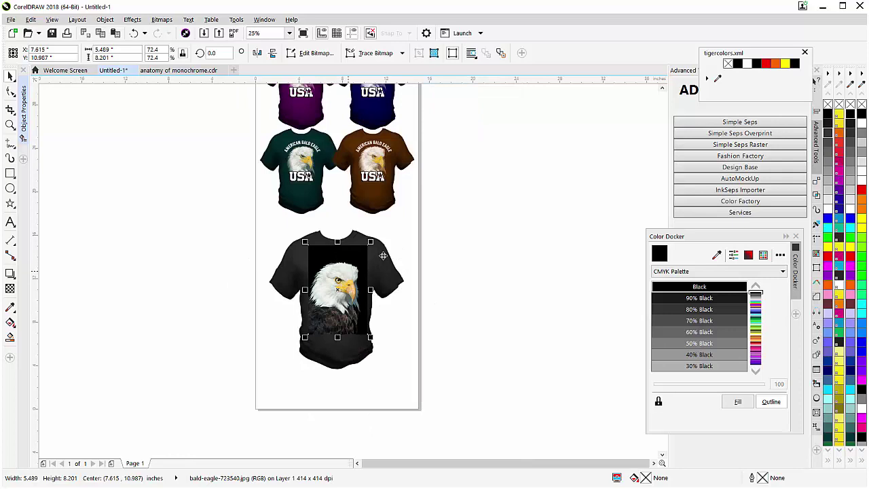
{"action": "left_click_drag", "start_coordinate": [336, 286], "coordinate": [490, 299]}
{"action": "left_click", "coordinate": [337, 293]}
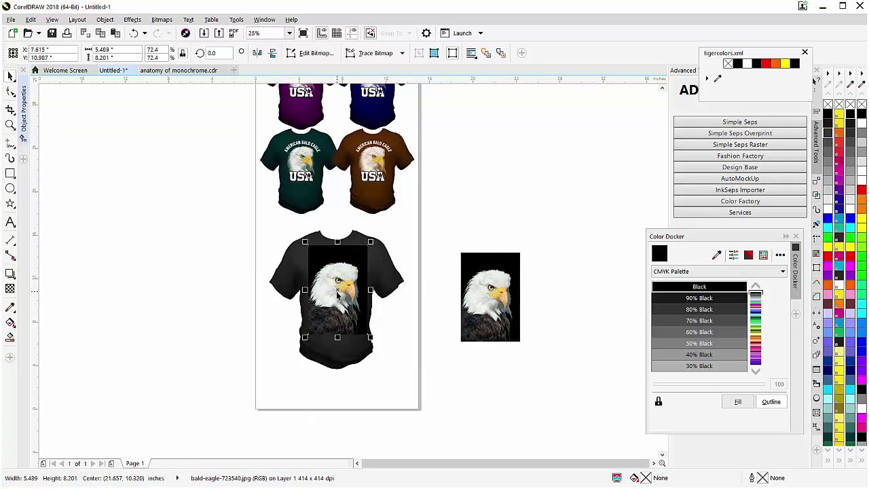
{"action": "key", "text": "Delete"}
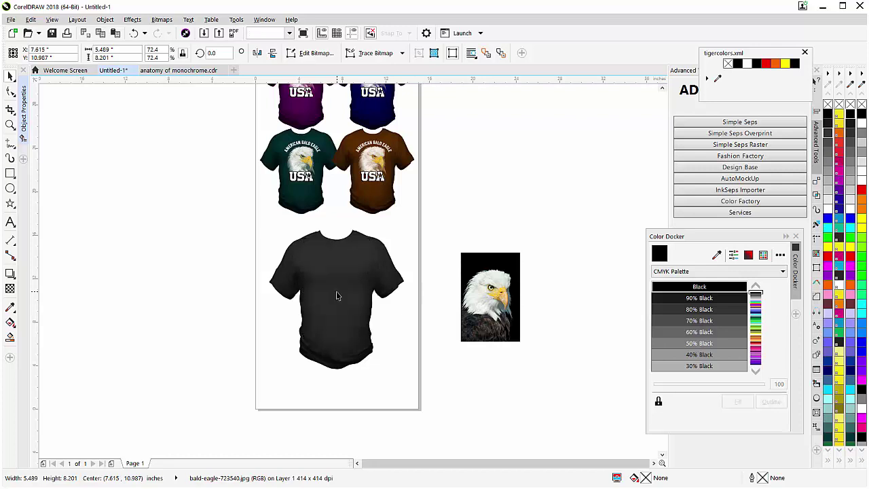
Convert the copied eagle photo with Color Factory's Duotone w/ Color Invert and minimize the Color Factory window
{"action": "left_click", "coordinate": [500, 294]}
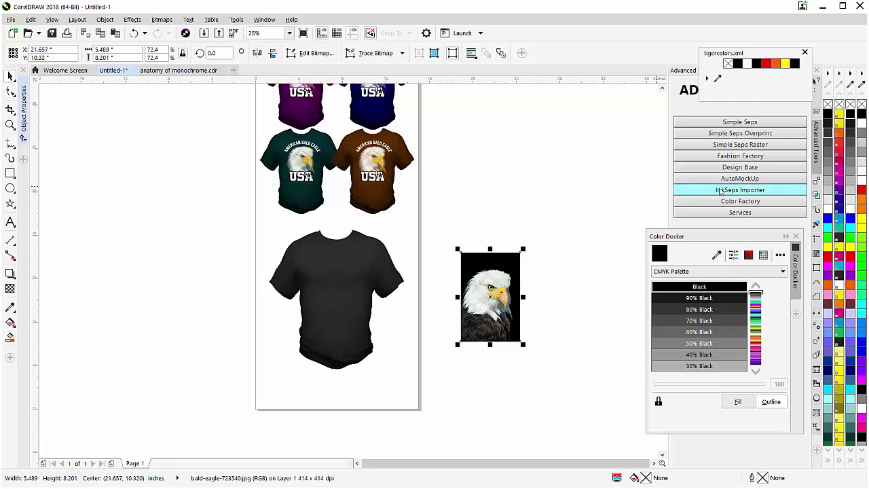
{"action": "left_click", "coordinate": [740, 201]}
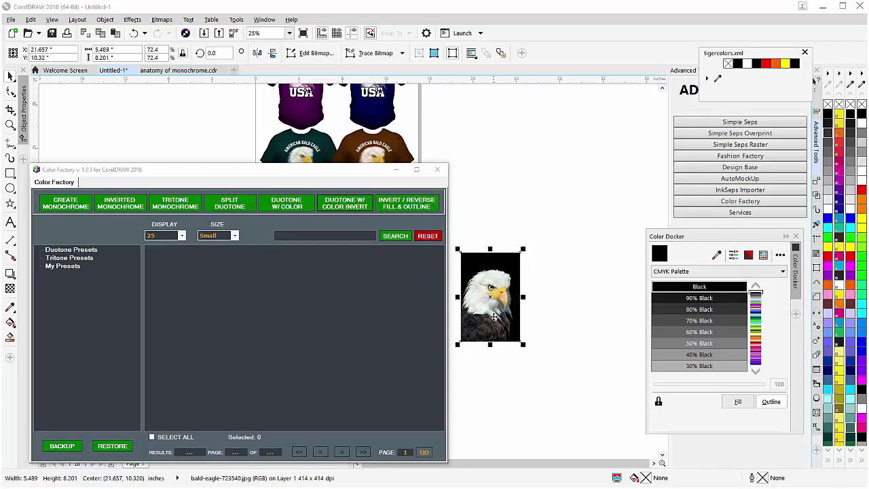
{"action": "left_click", "coordinate": [354, 207]}
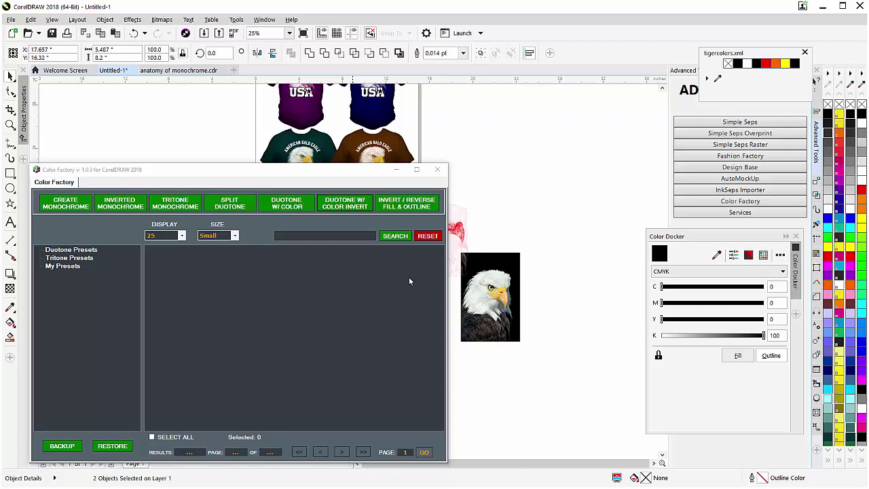
{"action": "left_click", "coordinate": [393, 167]}
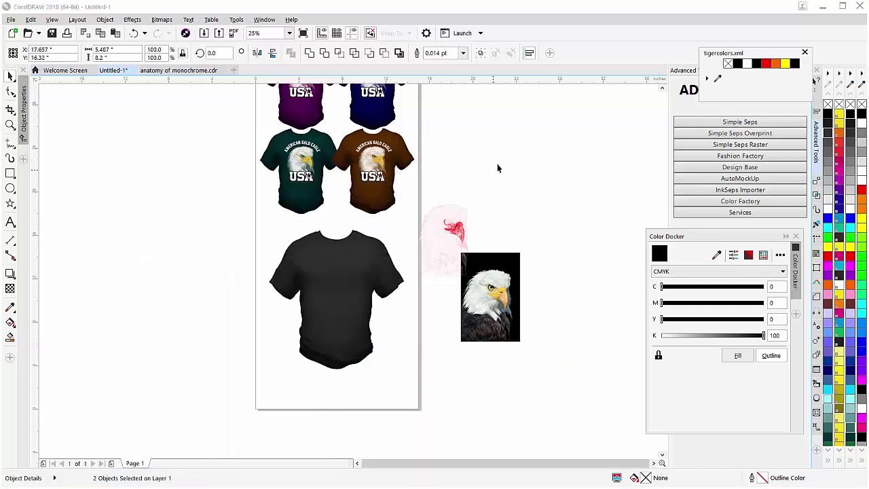
Select both generated duotone bitmaps together and move them onto the chest of the blank black shirt
{"action": "left_click_drag", "start_coordinate": [514, 162], "coordinate": [378, 328]}
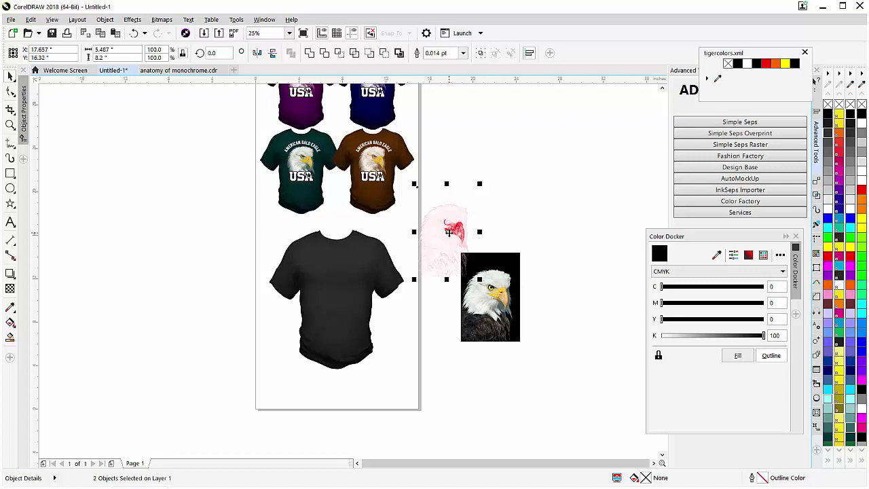
{"action": "left_click_drag", "start_coordinate": [448, 232], "coordinate": [343, 275]}
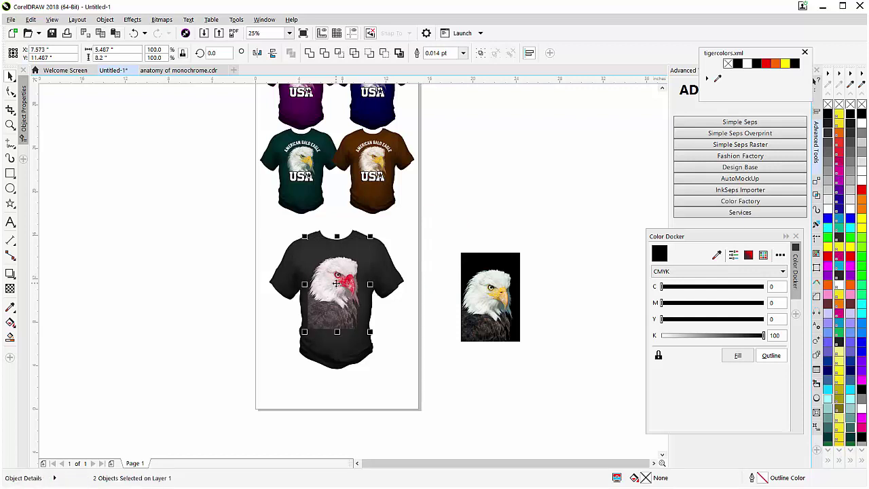
{"action": "scroll", "coordinate": [344, 276], "scroll_direction": "up", "scroll_amount": 2}
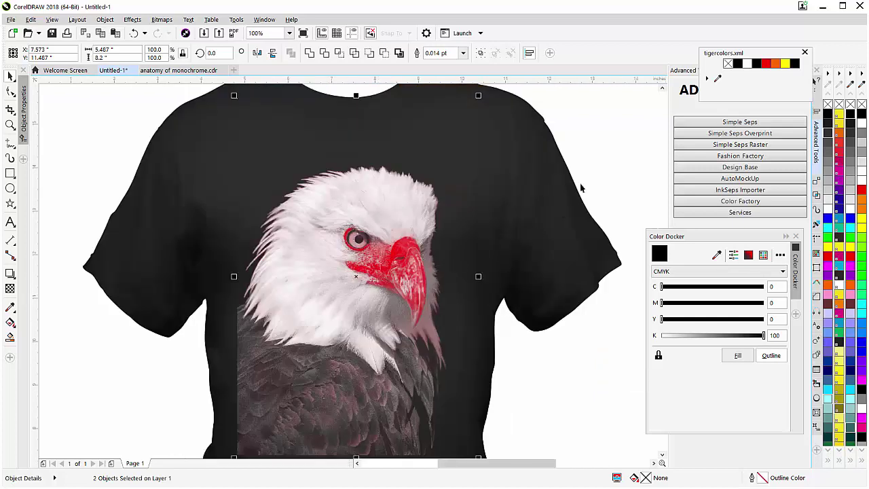
Select only the red foreground monochrome bitmap on the shirt and dock the floating Color Docker with the other dockers
{"action": "left_click", "coordinate": [568, 161]}
{"action": "left_click", "coordinate": [404, 265]}
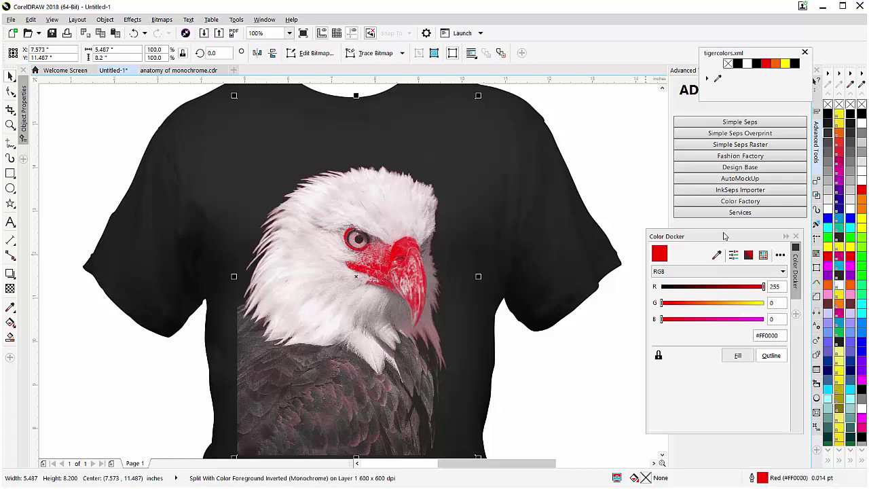
{"action": "left_click_drag", "start_coordinate": [724, 235], "coordinate": [812, 255]}
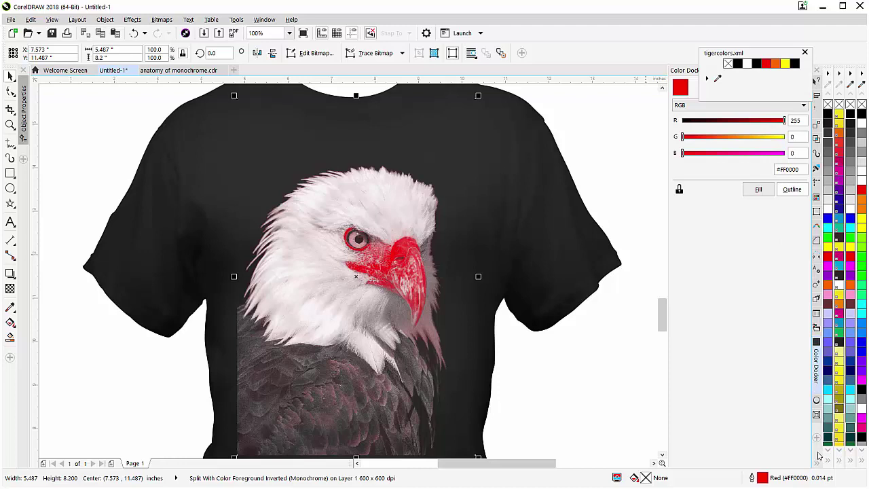
Close the floating tigercolors.xml color palette that covers the Color Docker
{"action": "left_click", "coordinate": [260, 20]}
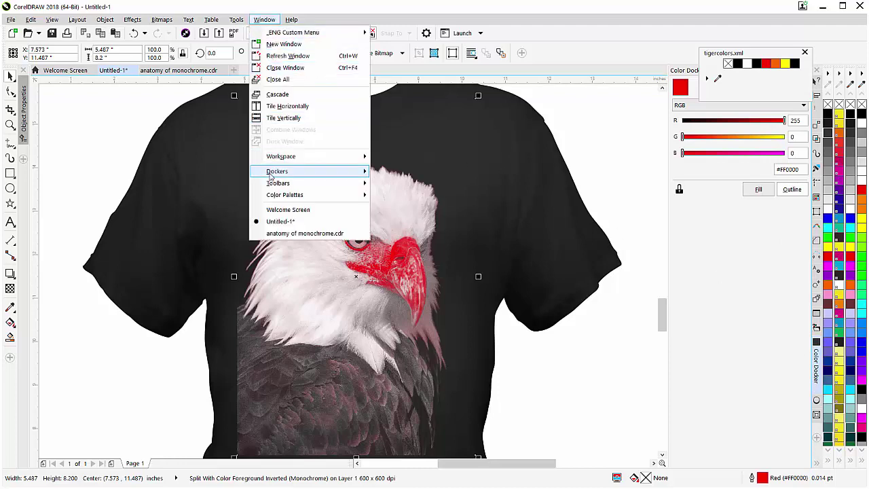
{"action": "mouse_move", "coordinate": [277, 171]}
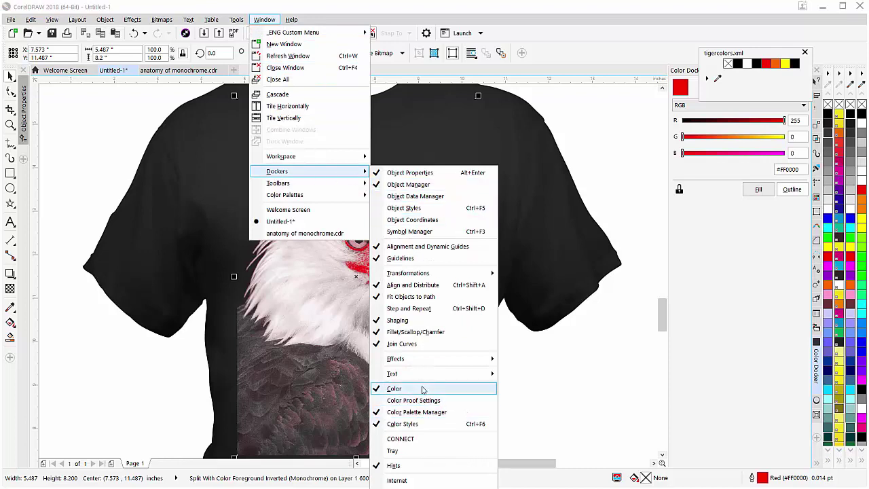
{"action": "left_click", "coordinate": [778, 49]}
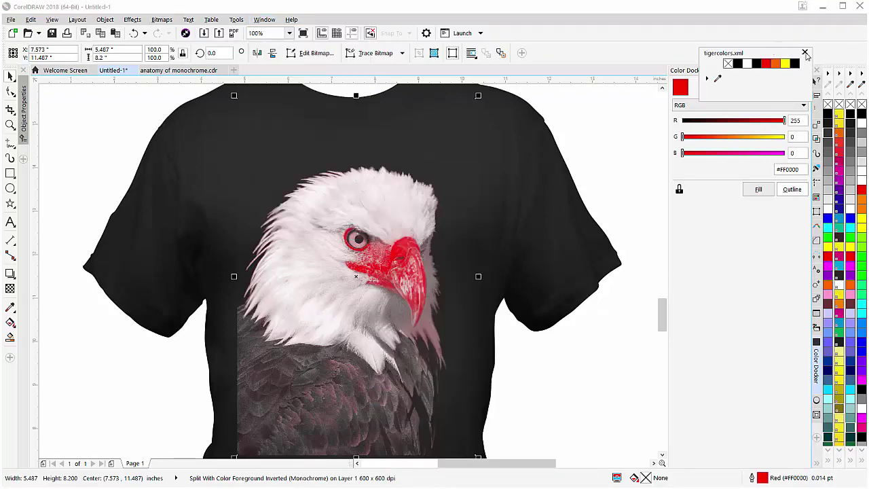
{"action": "left_click", "coordinate": [805, 53]}
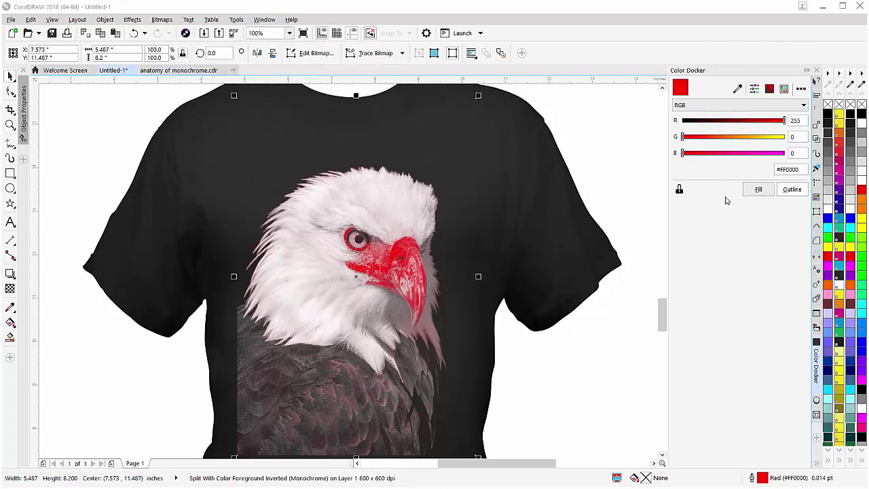
Reopen the Color Docker and float it as a shorter window beside the eagle, with the Object Manager shown in the docker area
{"action": "left_click_drag", "start_coordinate": [816, 365], "coordinate": [642, 364]}
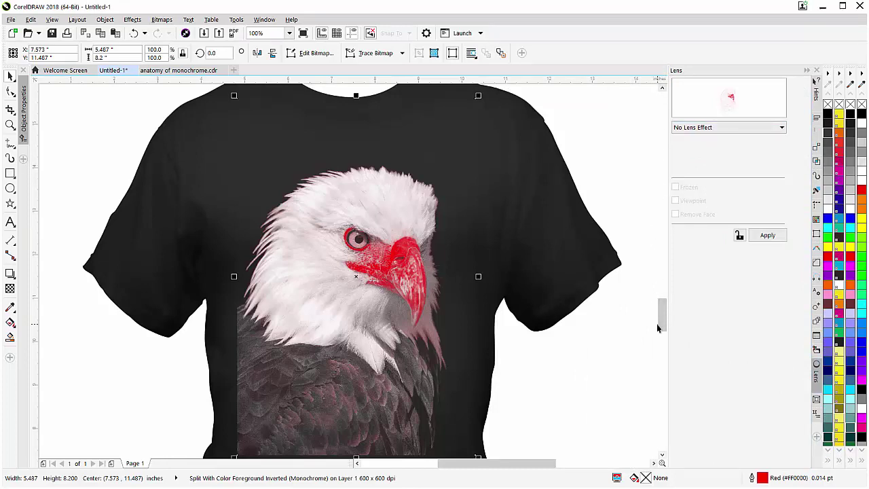
{"action": "left_click", "coordinate": [265, 20]}
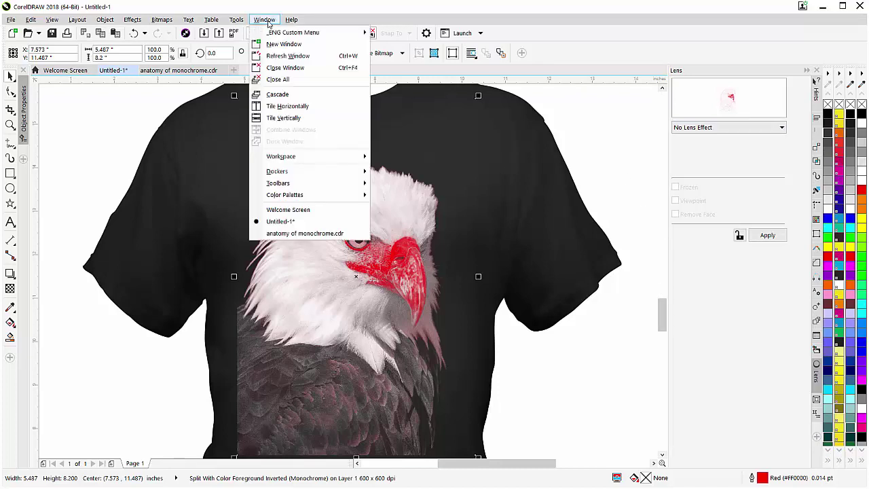
{"action": "mouse_move", "coordinate": [287, 170]}
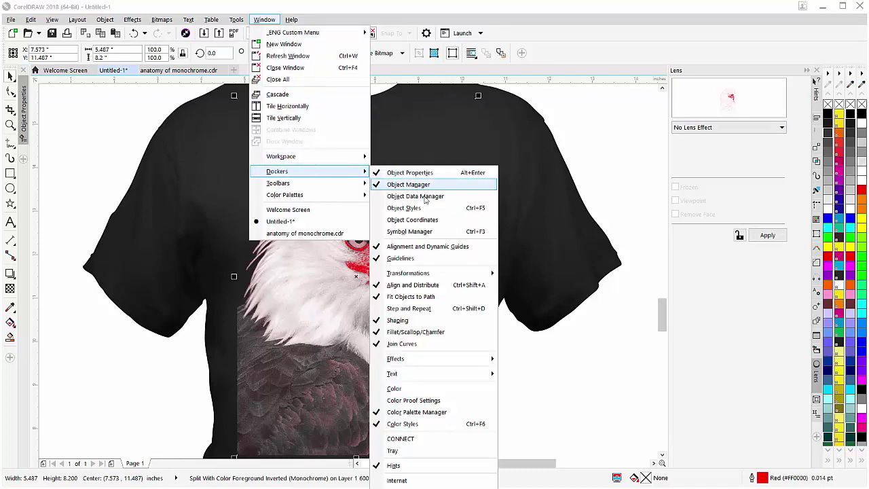
{"action": "left_click", "coordinate": [437, 388]}
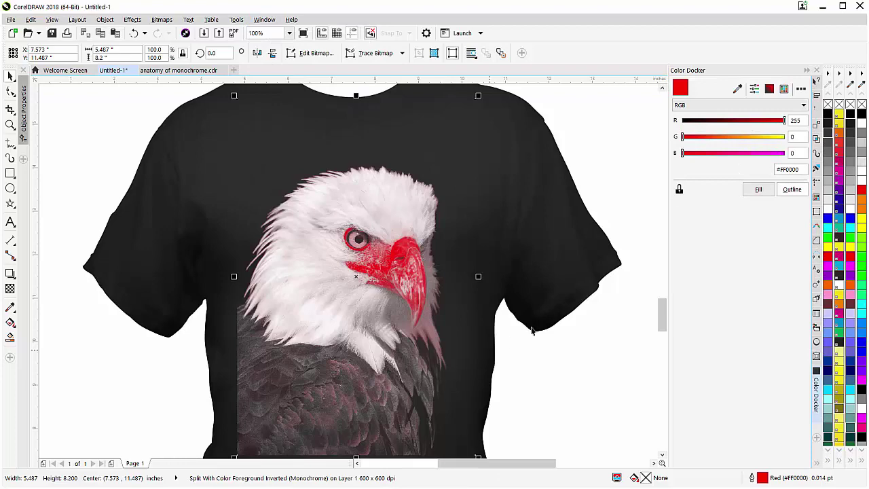
{"action": "left_click_drag", "start_coordinate": [818, 388], "coordinate": [579, 357]}
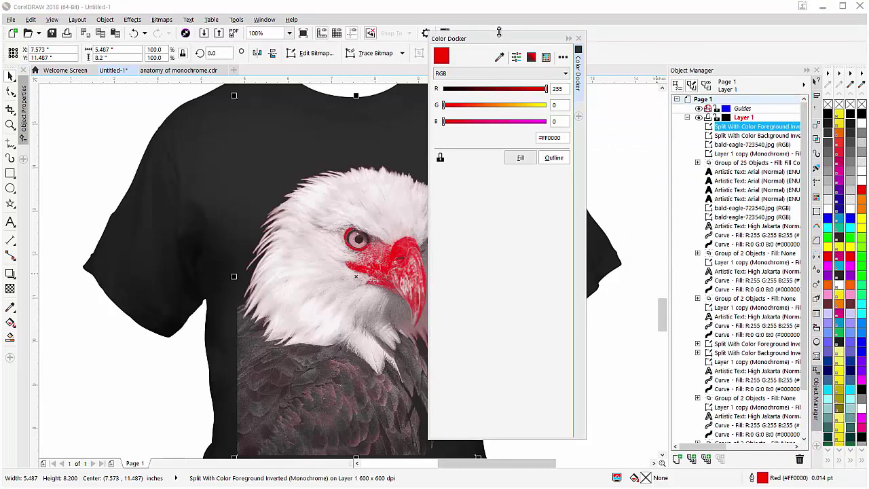
{"action": "left_click_drag", "start_coordinate": [499, 32], "coordinate": [578, 126]}
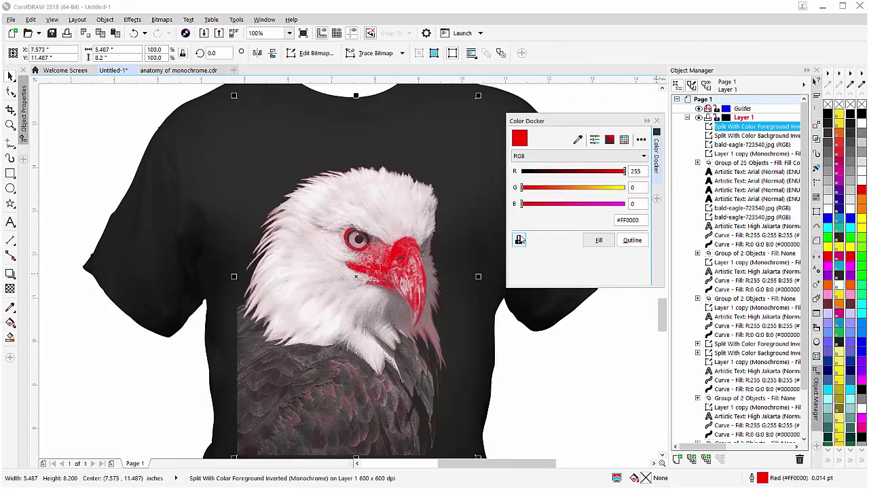
Recolor the red foreground bitmap by setting its outline color to golden yellow #FFB300
{"action": "left_click", "coordinate": [519, 242]}
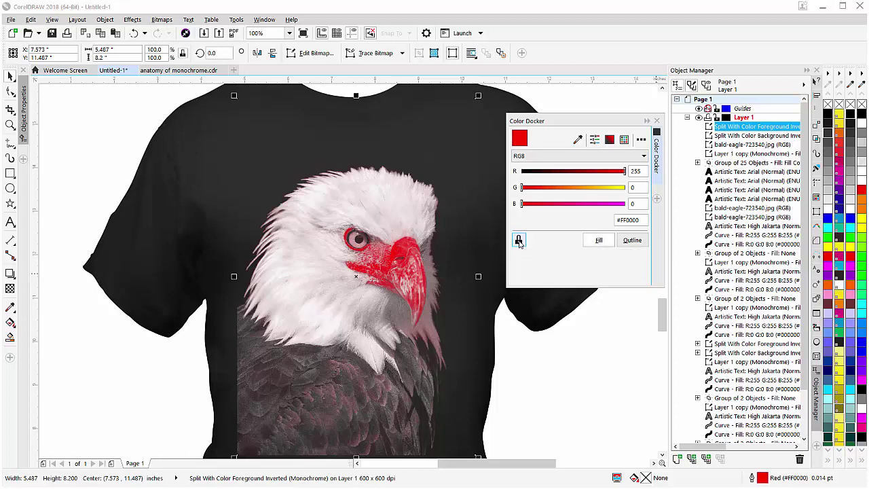
{"action": "left_click", "coordinate": [634, 243]}
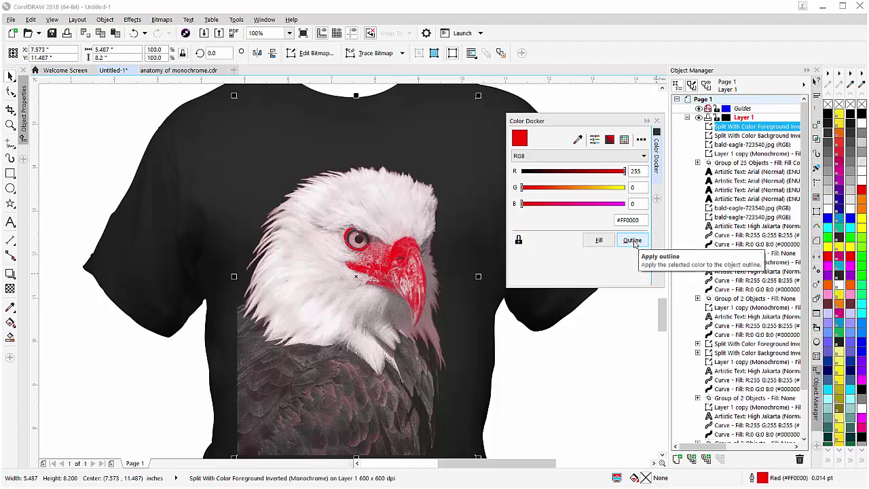
{"action": "left_click", "coordinate": [610, 143]}
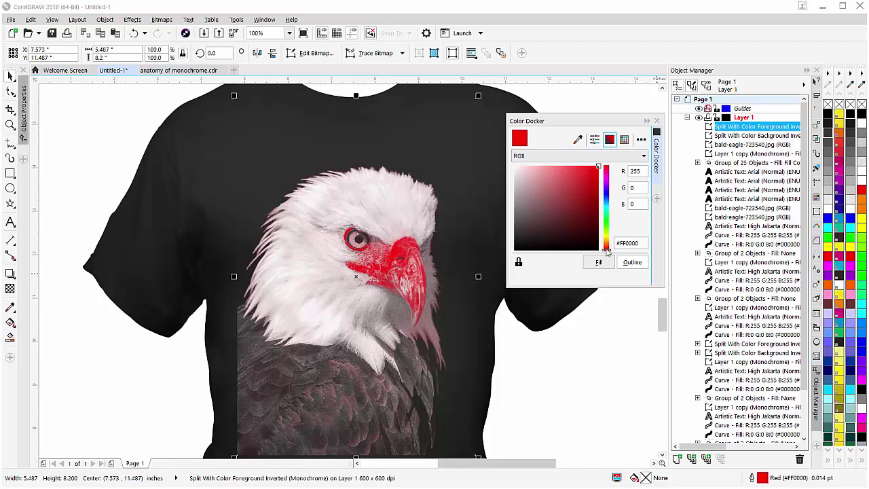
{"action": "left_click_drag", "start_coordinate": [607, 252], "coordinate": [607, 245]}
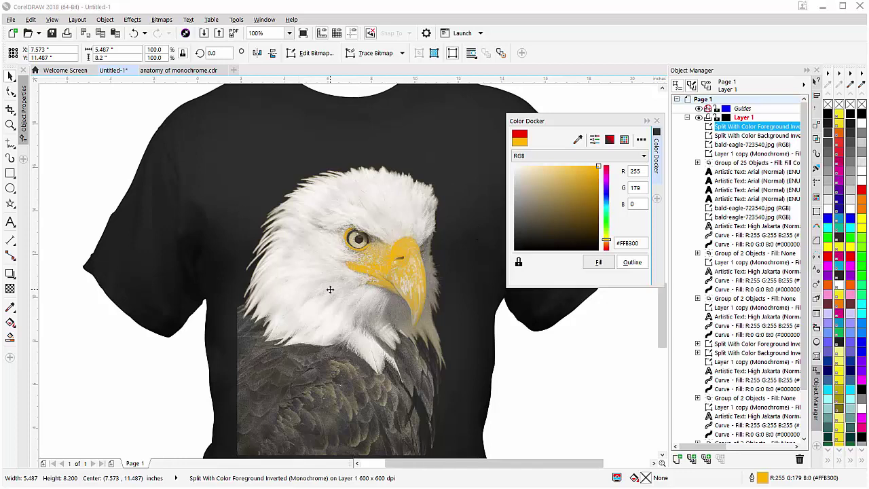
Crop the empty area above the eagle's head off the yellow foreground bitmap, using a crop frame about 8.85 by 7.21 inches
{"action": "scroll", "coordinate": [340, 279], "scroll_direction": "down", "scroll_amount": 2}
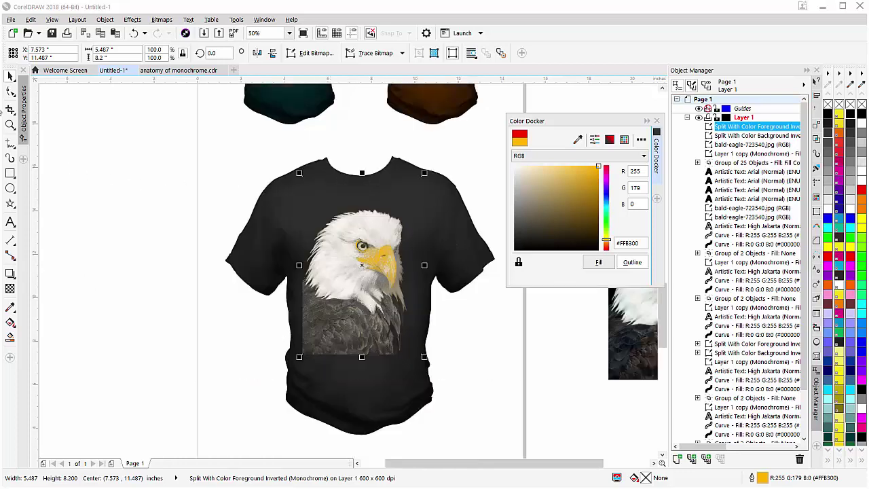
{"action": "left_click", "coordinate": [10, 110]}
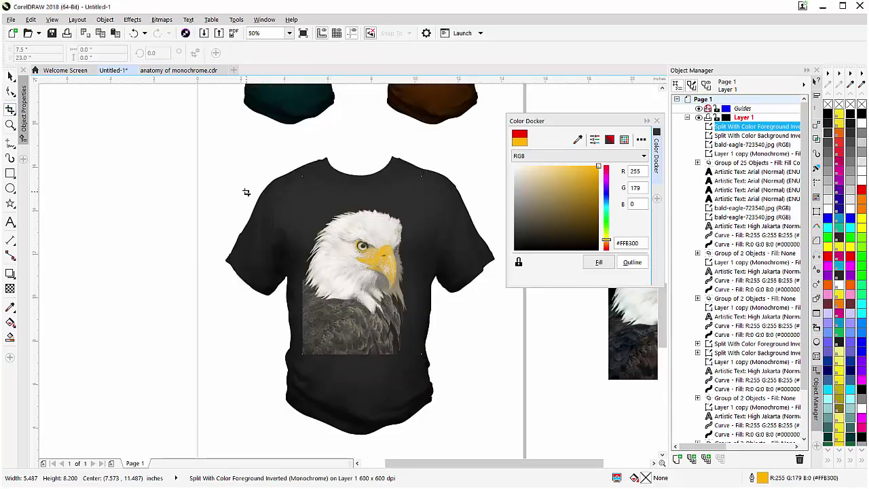
{"action": "left_click_drag", "start_coordinate": [247, 192], "coordinate": [439, 361]}
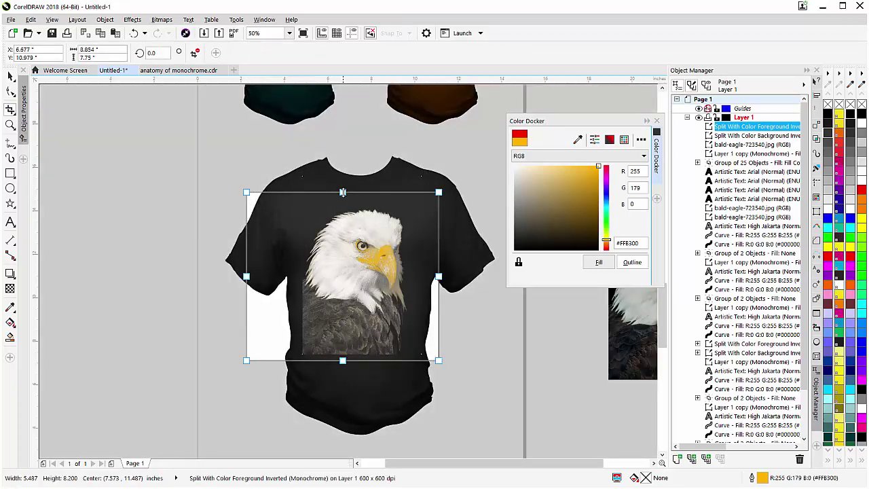
{"action": "left_click_drag", "start_coordinate": [343, 193], "coordinate": [343, 204]}
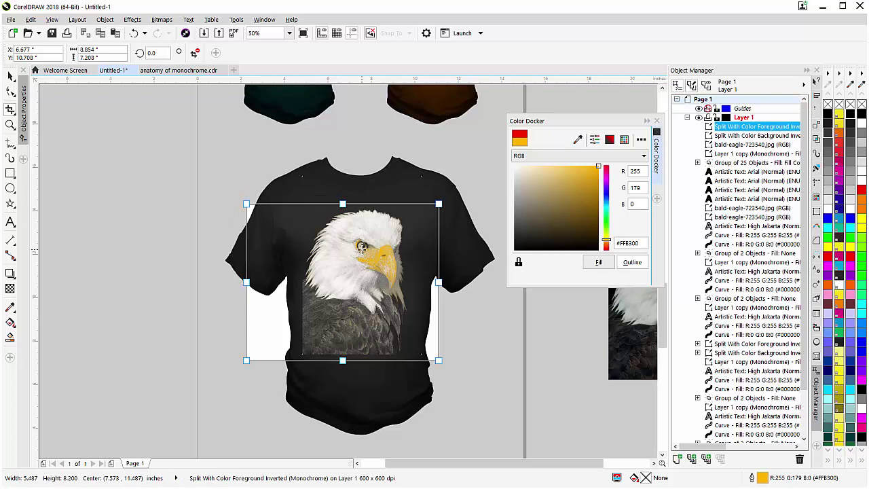
{"action": "double_click", "coordinate": [362, 248]}
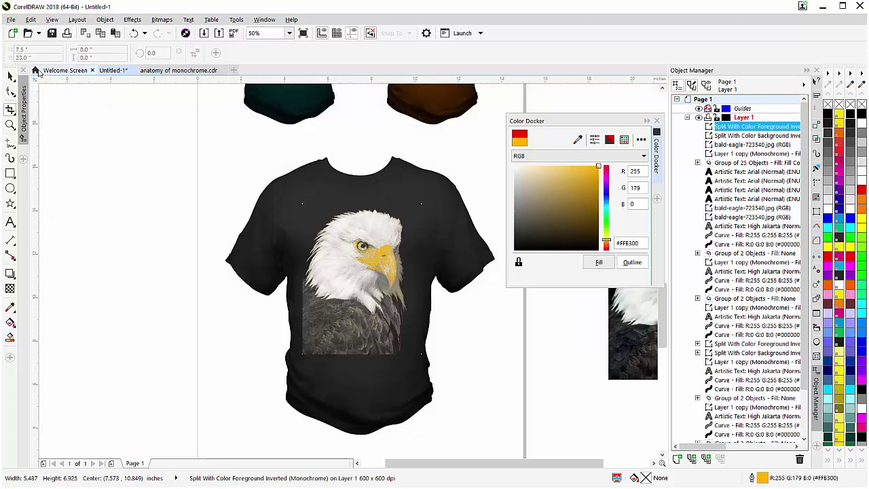
Select both eagle bitmaps on the shirt and crop them together just above the head, using a frame about 9.27 by 7.85 inches
{"action": "left_click", "coordinate": [10, 76]}
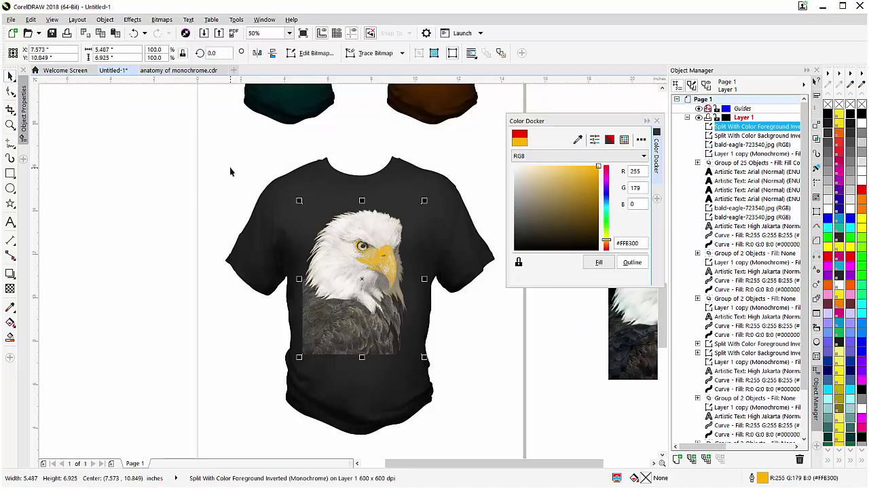
{"action": "left_click_drag", "start_coordinate": [230, 172], "coordinate": [464, 388]}
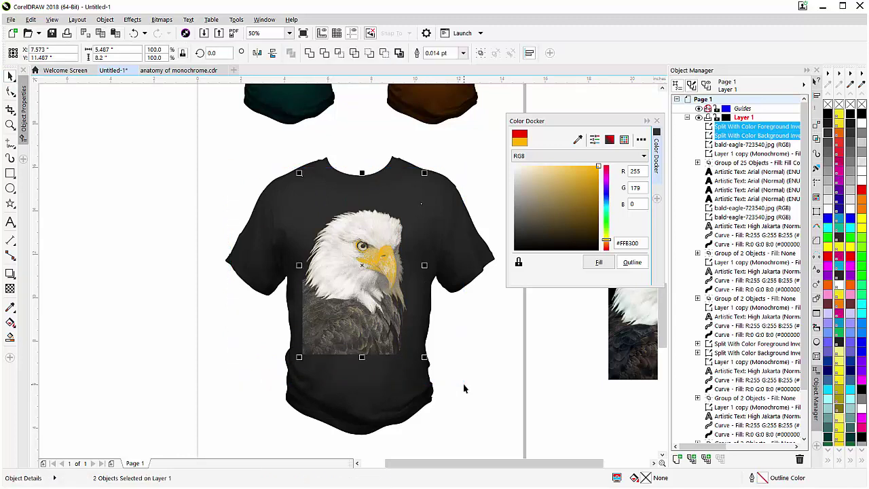
{"action": "left_click", "coordinate": [10, 109]}
{"action": "left_click_drag", "start_coordinate": [249, 198], "coordinate": [451, 375]}
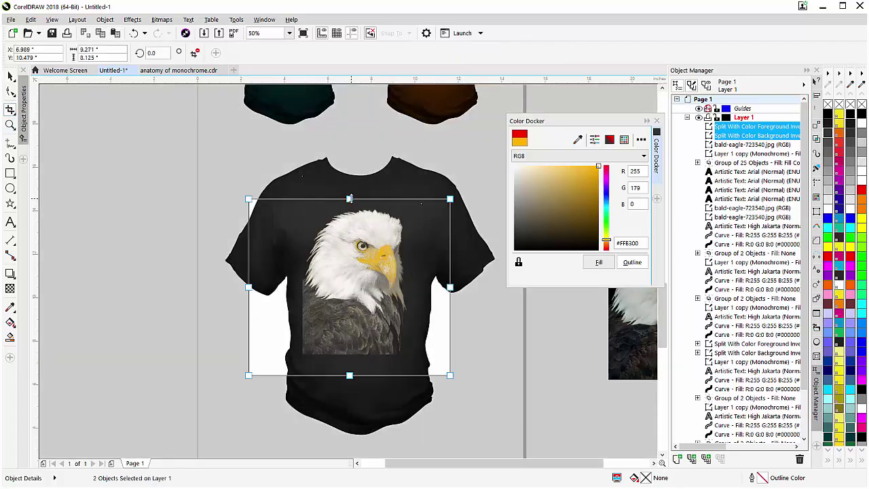
{"action": "left_click_drag", "start_coordinate": [349, 198], "coordinate": [349, 205]}
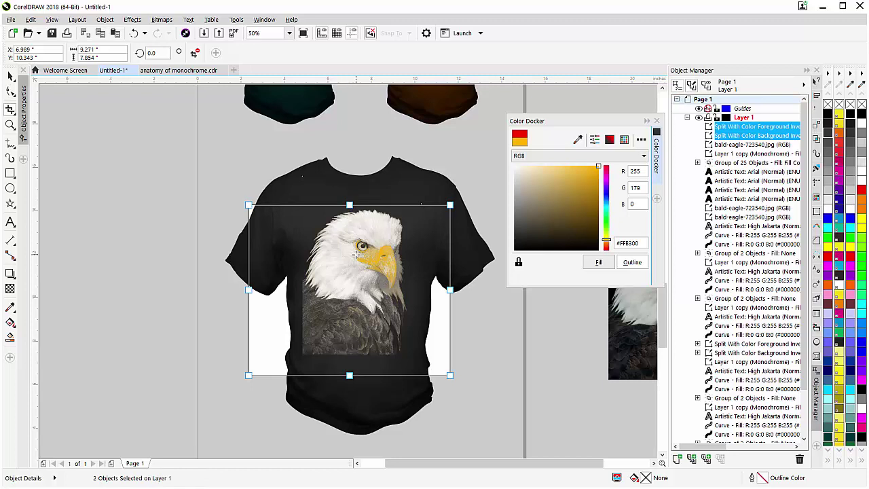
{"action": "key", "text": "Escape"}
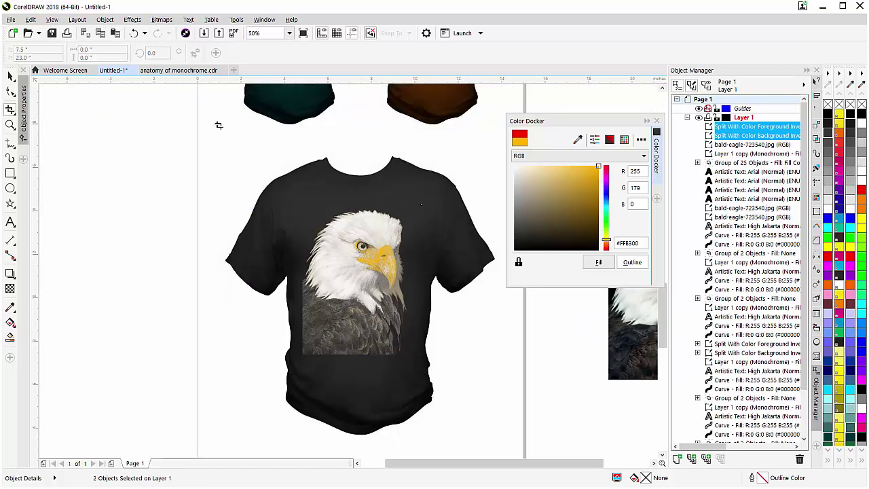
Group the two cropped eagle bitmaps and apply a rectangular fountain transparency to the group
{"action": "left_click", "coordinate": [11, 76]}
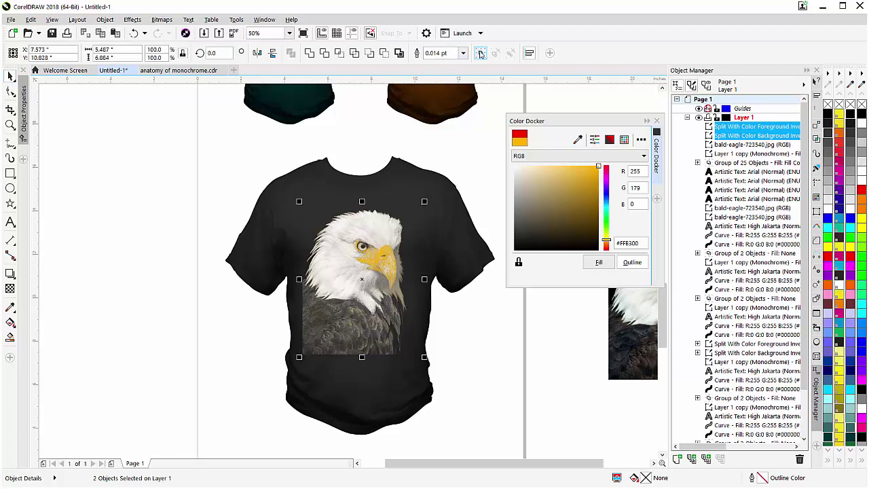
{"action": "left_click", "coordinate": [480, 53]}
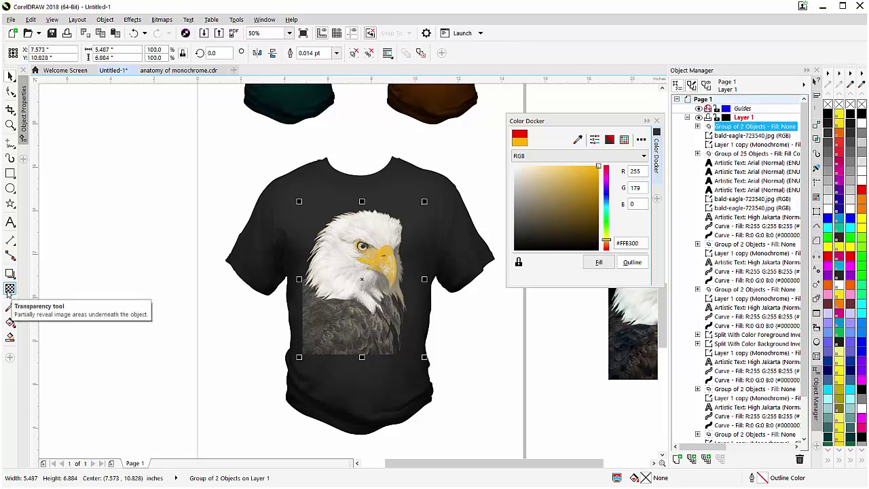
{"action": "left_click", "coordinate": [9, 290]}
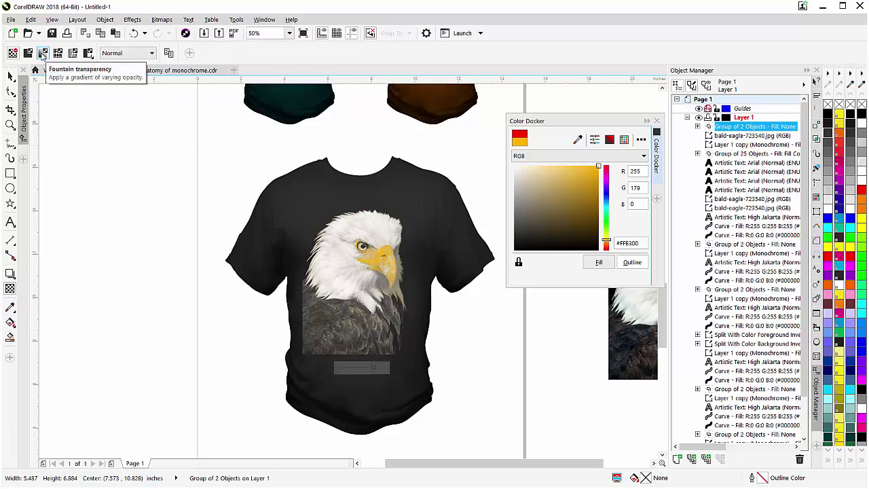
{"action": "left_click", "coordinate": [42, 53]}
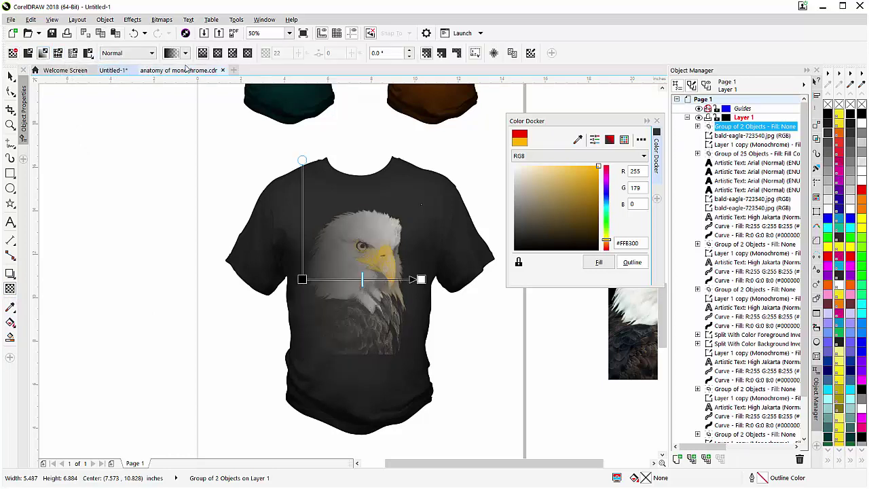
{"action": "left_click", "coordinate": [247, 53]}
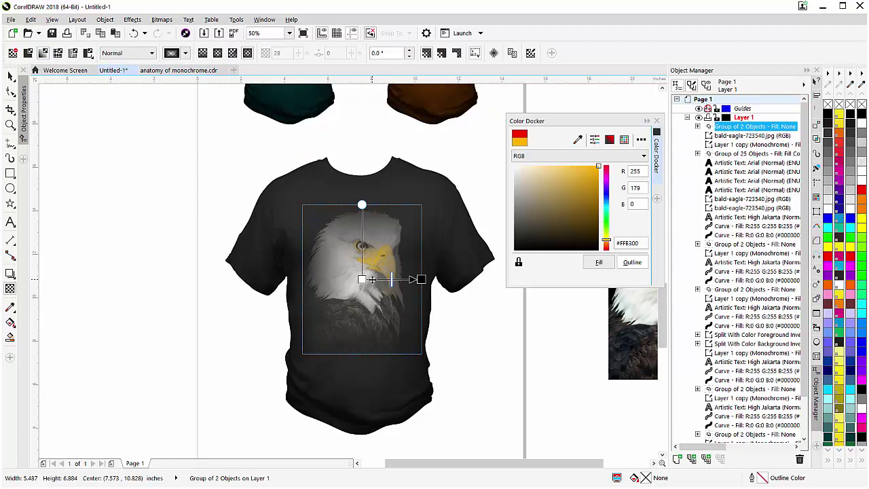
Add a node near the outer end of the eagle's fountain transparency and set its transparency to 0
{"action": "scroll", "coordinate": [372, 279], "scroll_direction": "up", "scroll_amount": 2}
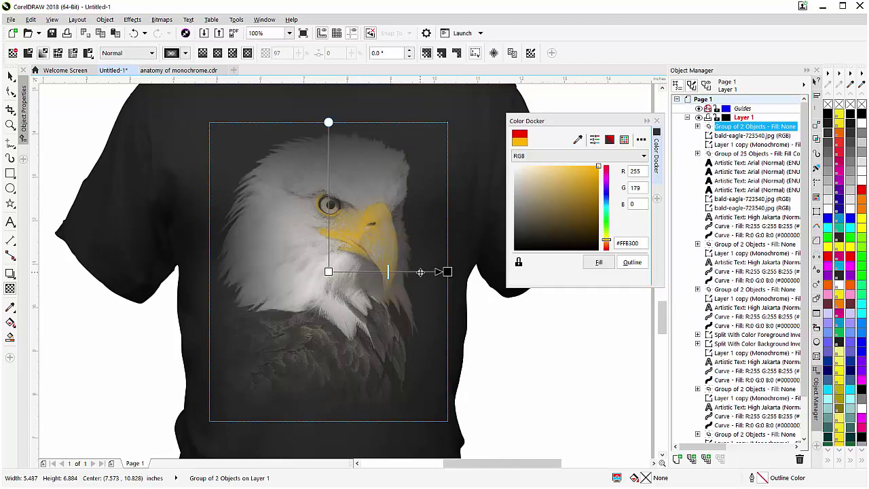
{"action": "double_click", "coordinate": [420, 272]}
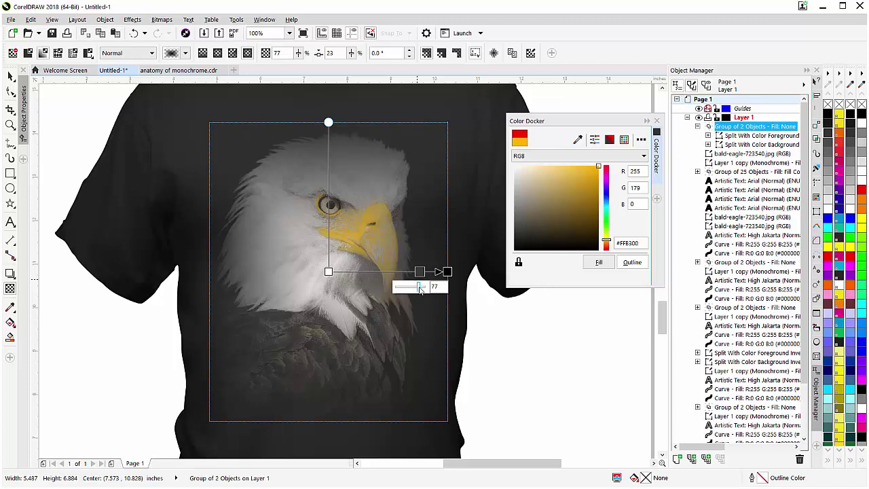
{"action": "left_click_drag", "start_coordinate": [419, 288], "coordinate": [394, 291]}
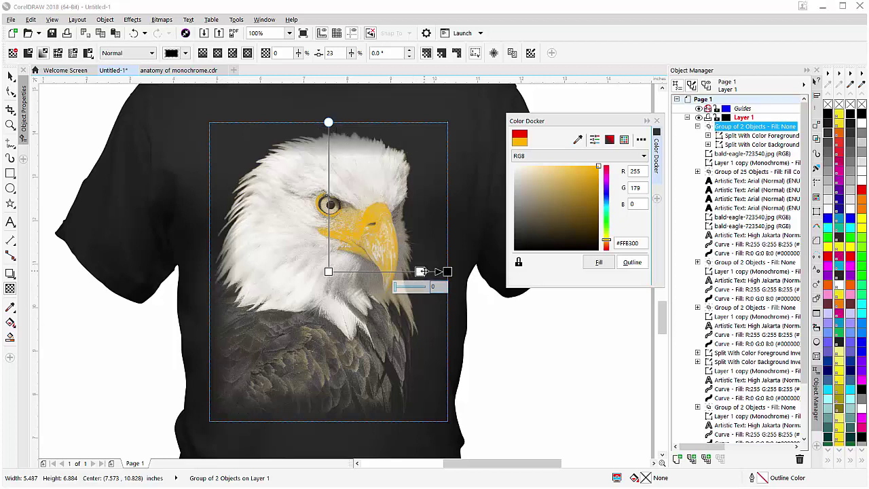
Shift the added transparency node to position 17, slant the fountain's upper side toward the back of the head, and raise its center slightly
{"action": "left_click_drag", "start_coordinate": [427, 272], "coordinate": [394, 281]}
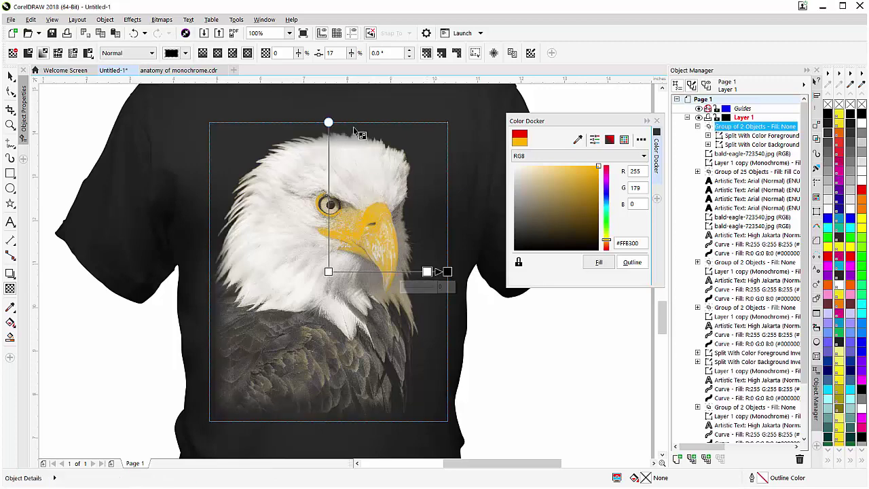
{"action": "left_click_drag", "start_coordinate": [329, 121], "coordinate": [290, 116]}
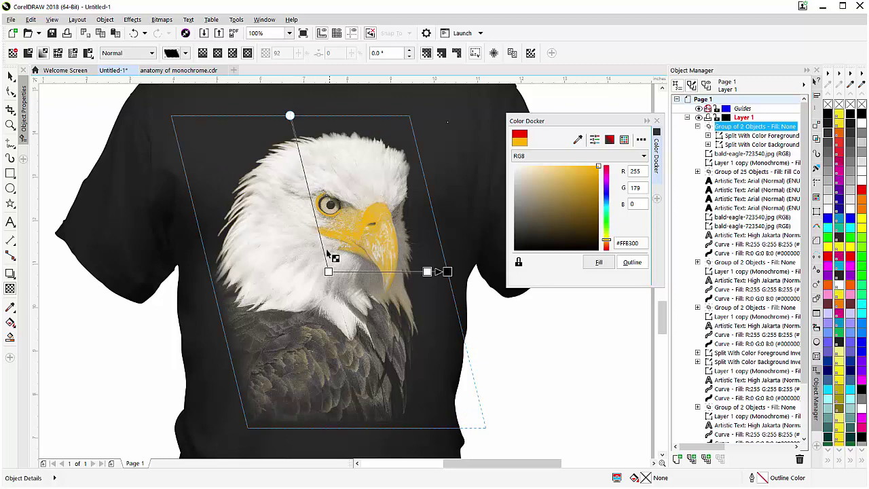
{"action": "mouse_move", "coordinate": [328, 272]}
{"action": "left_mouse_down"}
{"action": "mouse_move", "coordinate": [330, 256]}
{"action": "mouse_move", "coordinate": [330, 264]}
{"action": "left_mouse_up"}
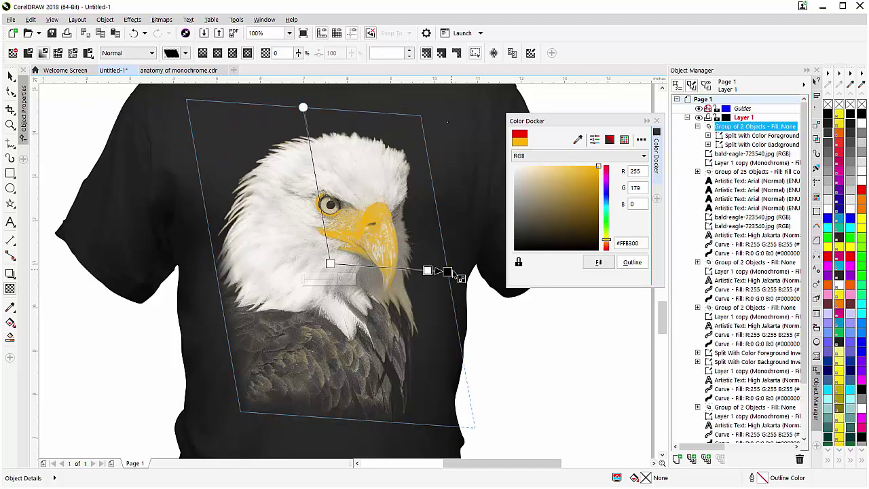
Raise the outer end of the eagle's fountain transparency so its horizontal axis runs level with the center
{"action": "left_click_drag", "start_coordinate": [447, 271], "coordinate": [448, 263]}
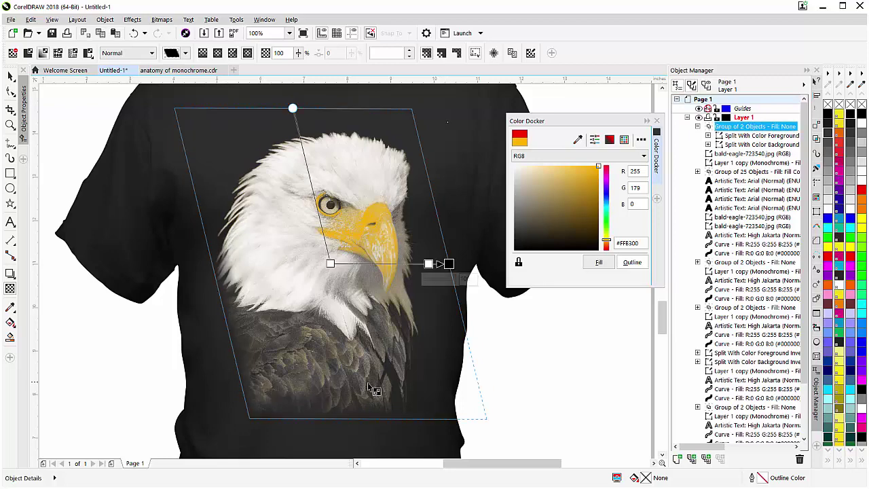
{"action": "left_click", "coordinate": [11, 77]}
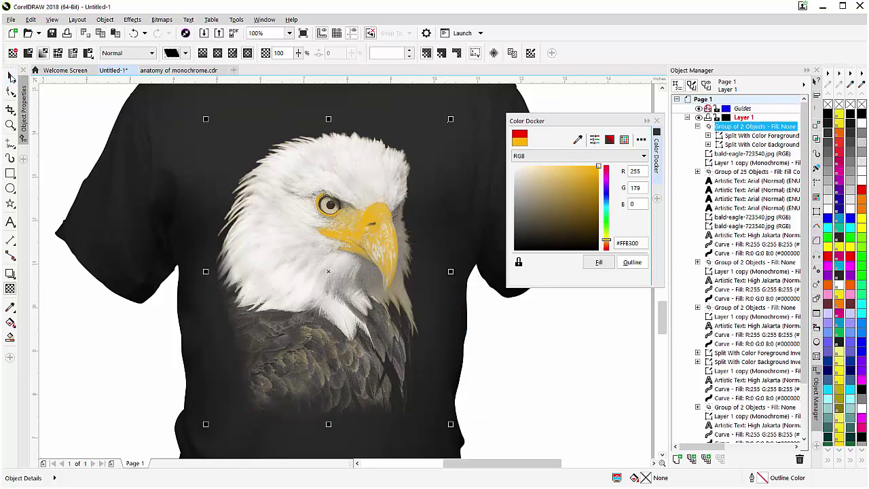
Scale the eagle group down to 92.4% and reposition it slightly higher on the middle of the black shirt's chest
{"action": "scroll", "coordinate": [122, 262], "scroll_direction": "down", "scroll_amount": 1}
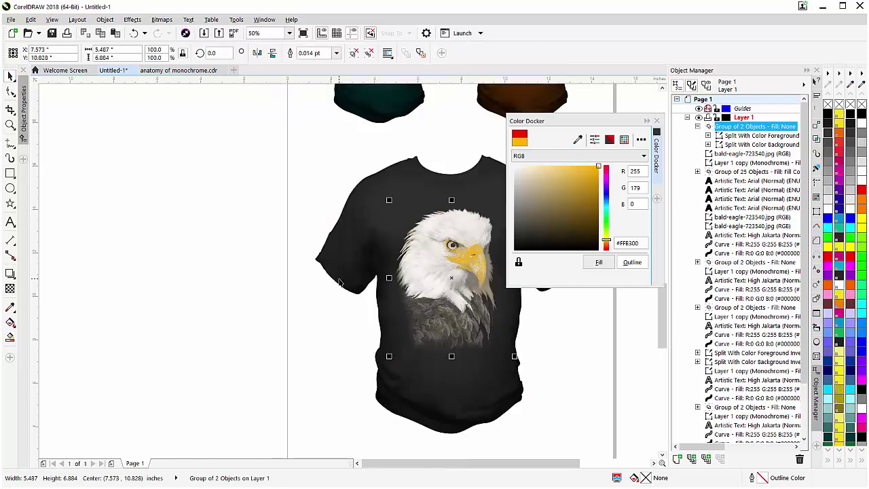
{"action": "scroll", "coordinate": [340, 282], "scroll_direction": "down", "scroll_amount": 1}
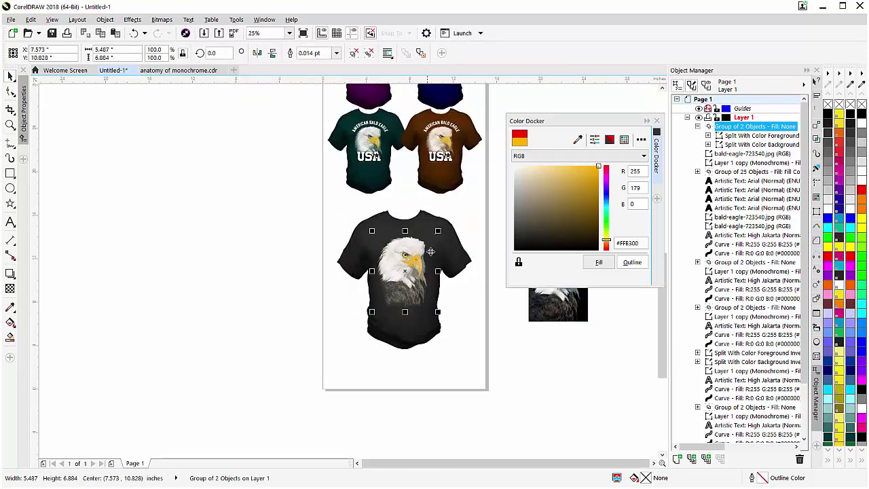
{"action": "left_click_drag", "start_coordinate": [437, 231], "coordinate": [433, 236]}
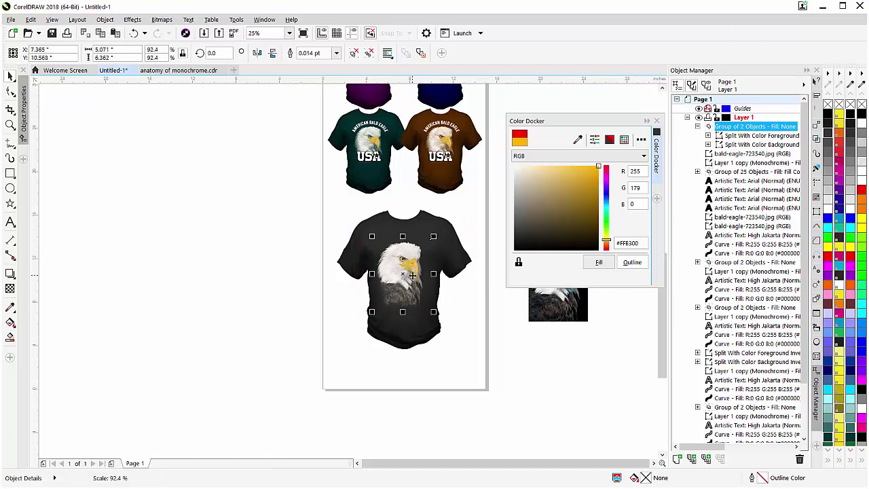
{"action": "left_click_drag", "start_coordinate": [402, 276], "coordinate": [406, 271]}
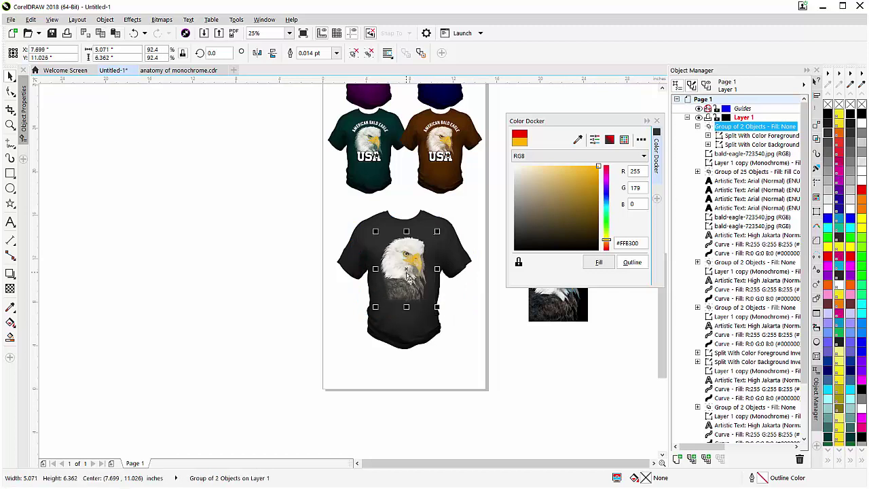
Tighten the eagle's fountain transparency vertically, and raise its center and outer end so the lower feathers fade out sooner
{"action": "scroll", "coordinate": [406, 271], "scroll_direction": "up", "scroll_amount": 1}
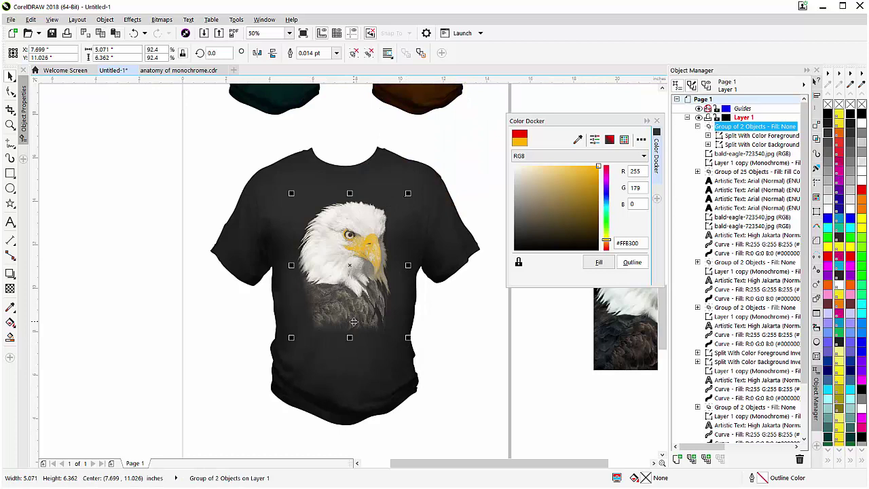
{"action": "left_click", "coordinate": [11, 288]}
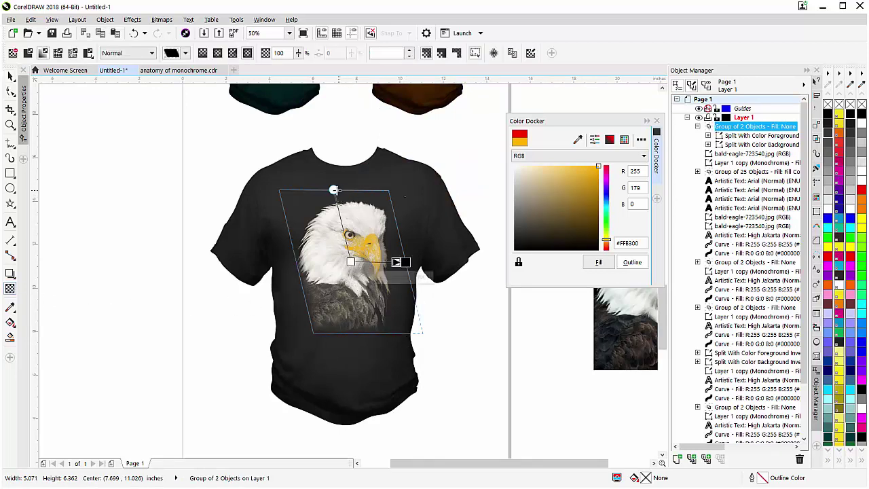
{"action": "left_click_drag", "start_coordinate": [333, 190], "coordinate": [337, 205]}
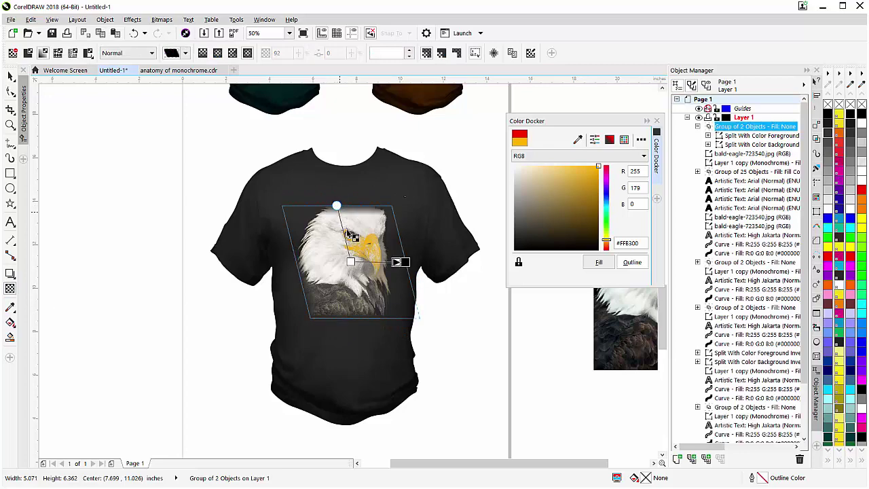
{"action": "left_click_drag", "start_coordinate": [351, 262], "coordinate": [349, 255]}
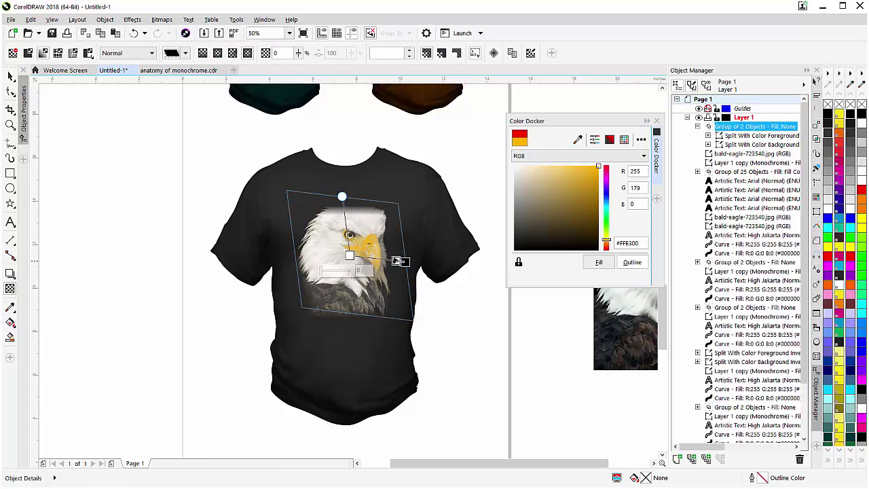
{"action": "left_click_drag", "start_coordinate": [405, 262], "coordinate": [406, 254]}
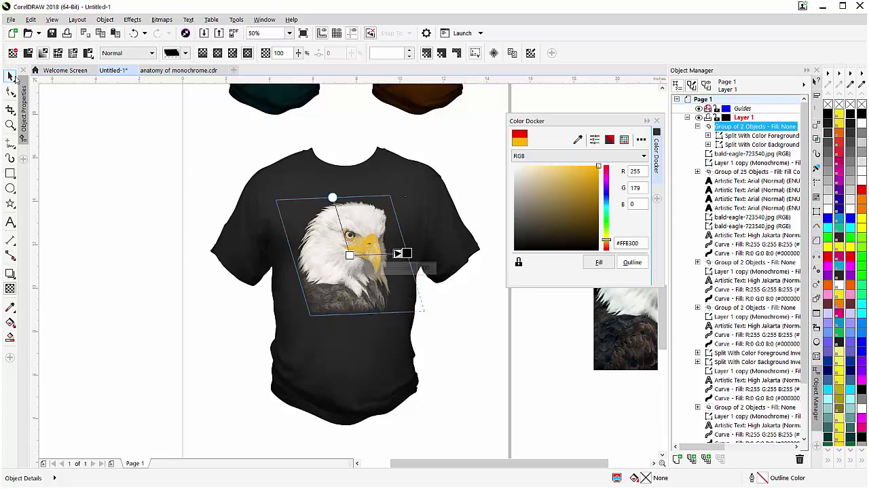
{"action": "left_click", "coordinate": [12, 76]}
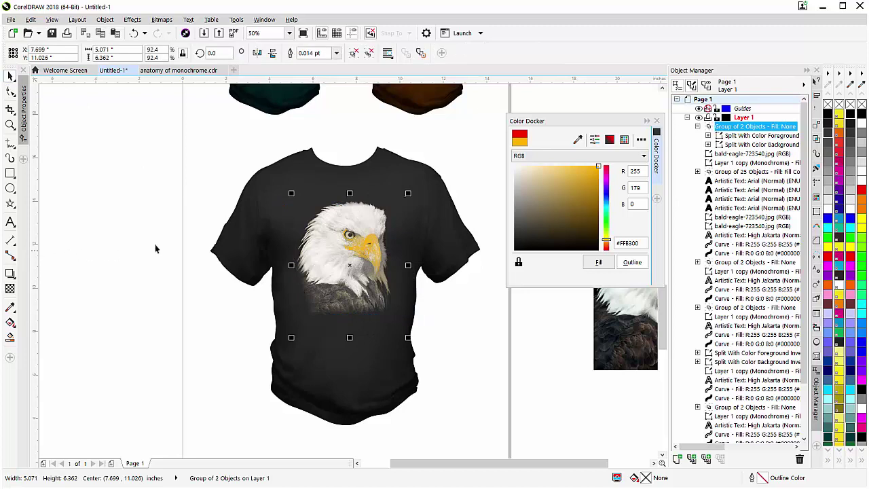
Copy the arched AMERICAN BALD EAGLE text and the USA lettering from the brown shirt onto the black shirt around the eagle
{"action": "key", "text": "F3"}
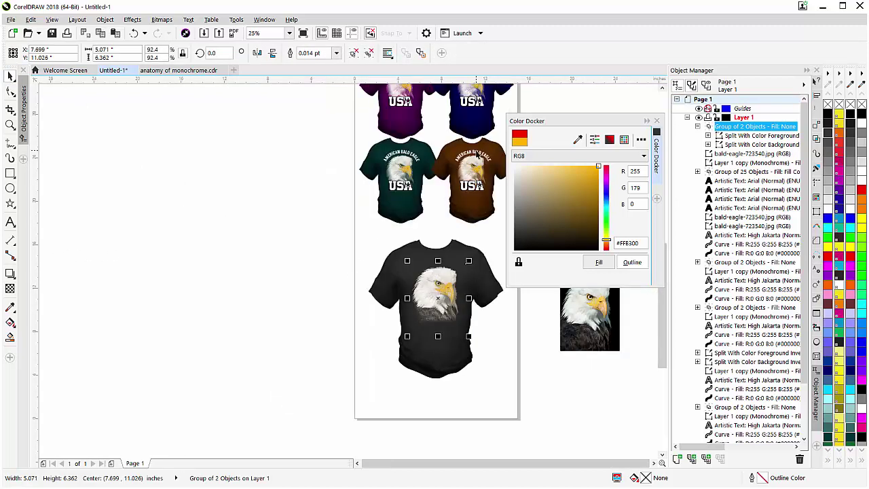
{"action": "left_click", "coordinate": [475, 156], "text": "ctrl"}
{"action": "left_click_drag", "start_coordinate": [473, 155], "coordinate": [438, 259]}
{"action": "right_click", "coordinate": [438, 269]}
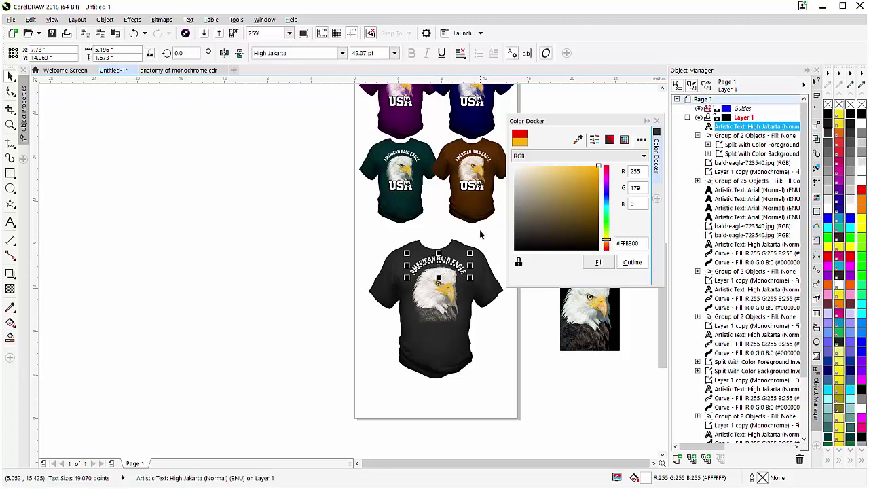
{"action": "left_click_drag", "start_coordinate": [493, 235], "coordinate": [444, 325]}
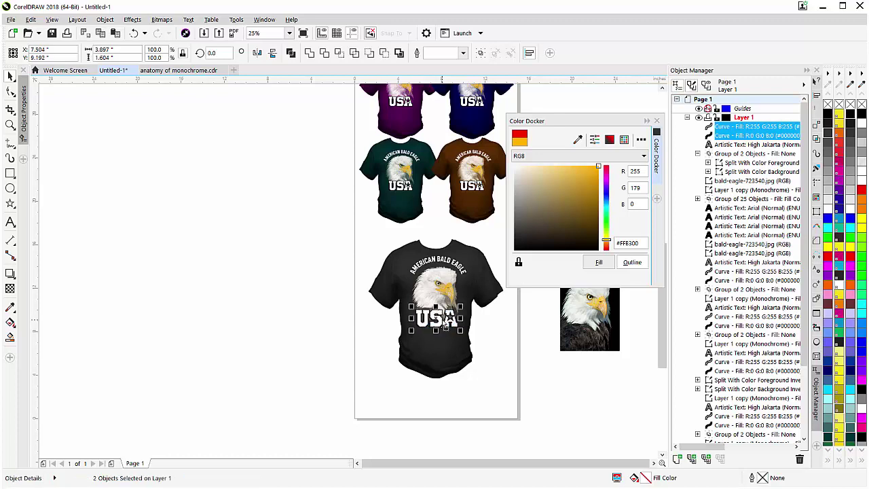
Select the eagle group together with both lettering pieces and move them slightly lower on the black shirt
{"action": "left_click_drag", "start_coordinate": [490, 241], "coordinate": [384, 307]}
{"action": "left_click_drag", "start_coordinate": [438, 291], "coordinate": [439, 300]}
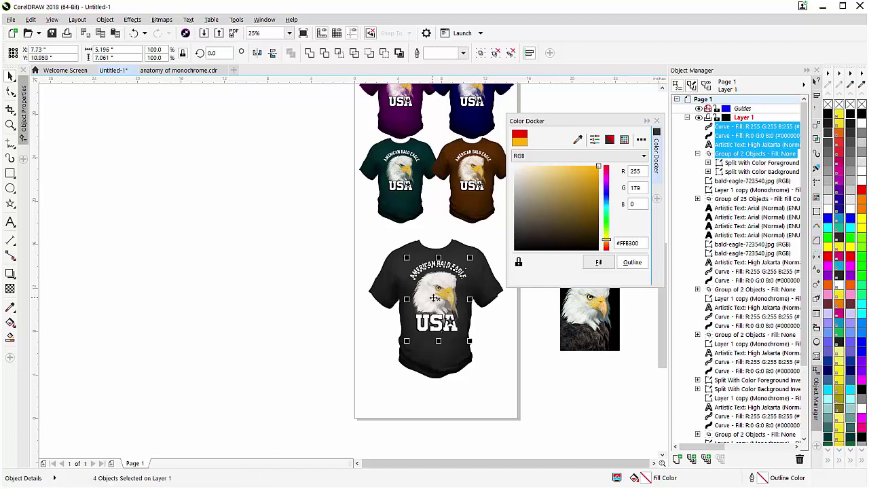
{"action": "scroll", "coordinate": [435, 297], "scroll_direction": "up", "scroll_amount": 2}
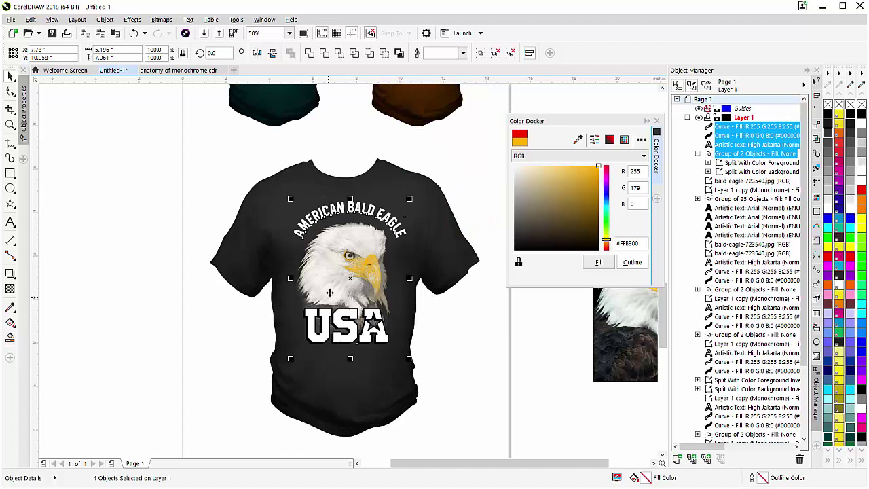
Nudge the arched AMERICAN BALD EAGLE text slightly to the right and down above the eagle's head
{"action": "left_click", "coordinate": [456, 168]}
{"action": "left_click", "coordinate": [358, 211]}
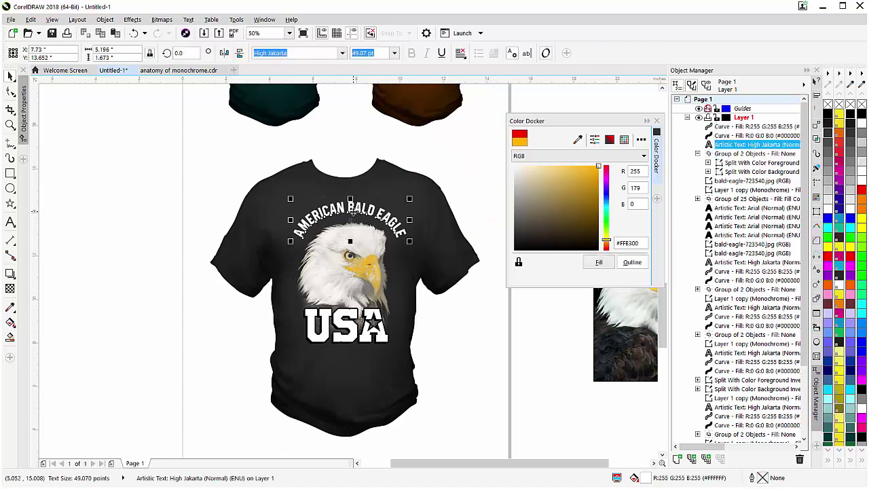
{"action": "mouse_move", "coordinate": [354, 213]}
{"action": "left_mouse_down"}
{"action": "mouse_move", "coordinate": [368, 188]}
{"action": "mouse_move", "coordinate": [355, 213]}
{"action": "left_mouse_up"}
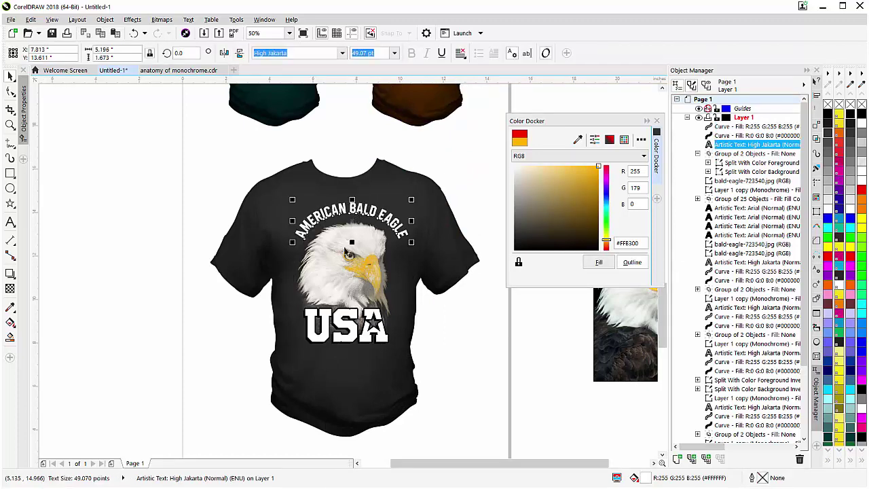
{"action": "left_click", "coordinate": [446, 368]}
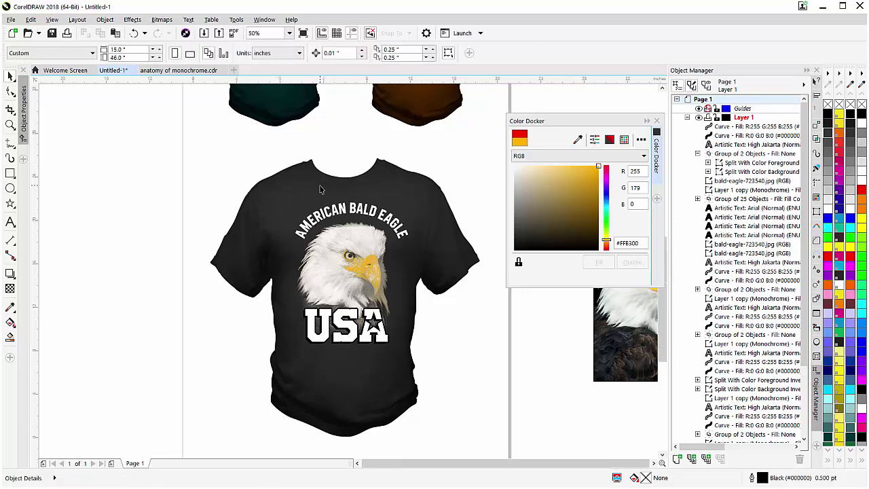
Remove the eagle photo beside the page and duplicate the finished black shirt with its artwork into a row of three
{"action": "key", "text": "F3"}
{"action": "left_click", "coordinate": [502, 344]}
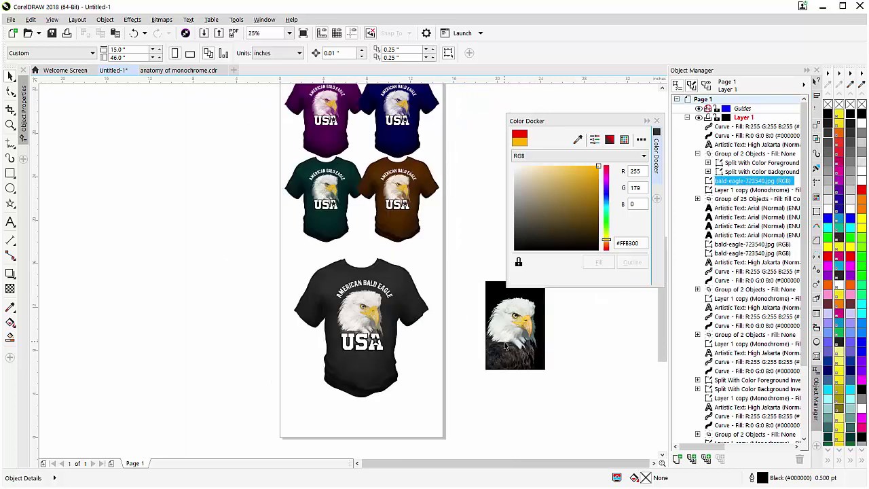
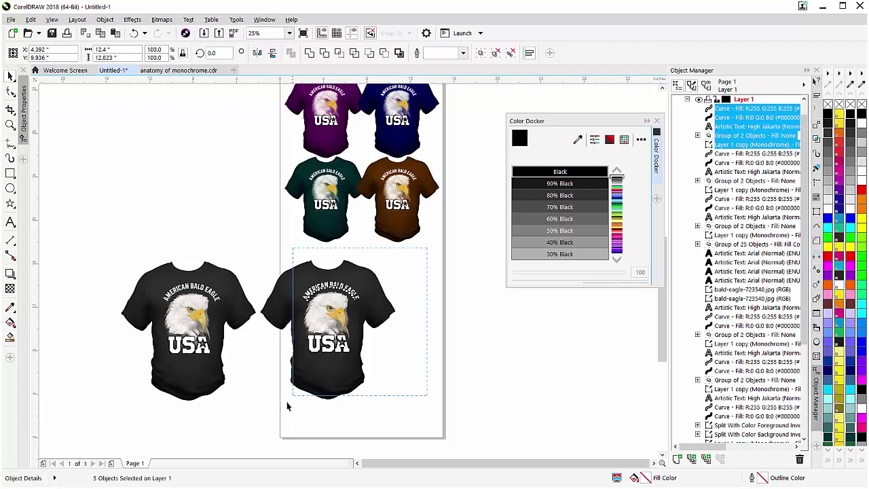
{"action": "left_click_drag", "start_coordinate": [339, 311], "coordinate": [444, 351]}
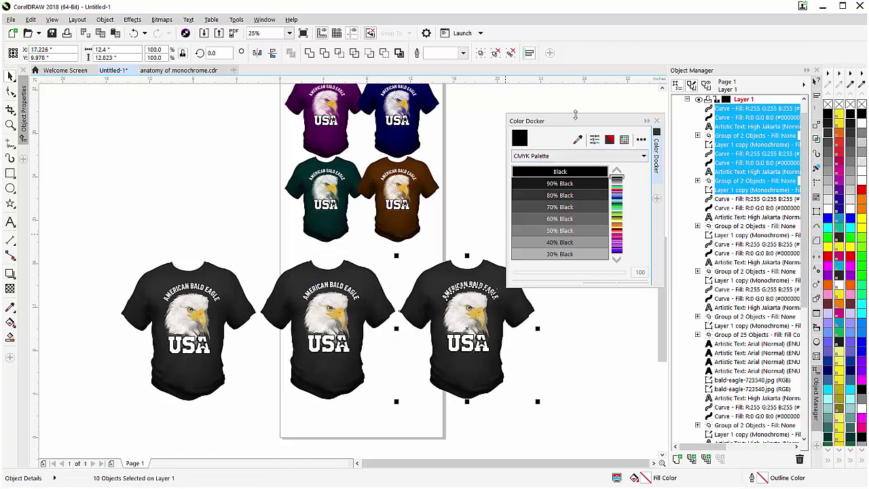
Move the Color Docker slightly away from the shirts and collapse it
{"action": "left_click_drag", "start_coordinate": [570, 122], "coordinate": [564, 108]}
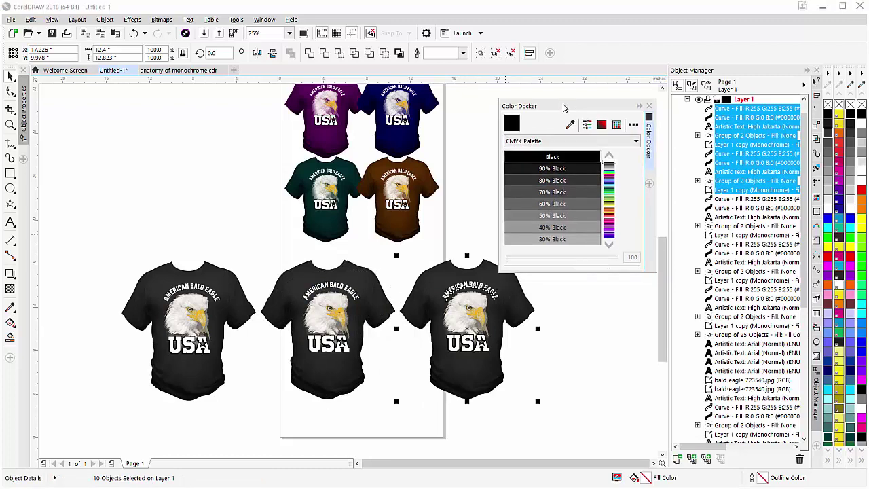
{"action": "left_click", "coordinate": [638, 106]}
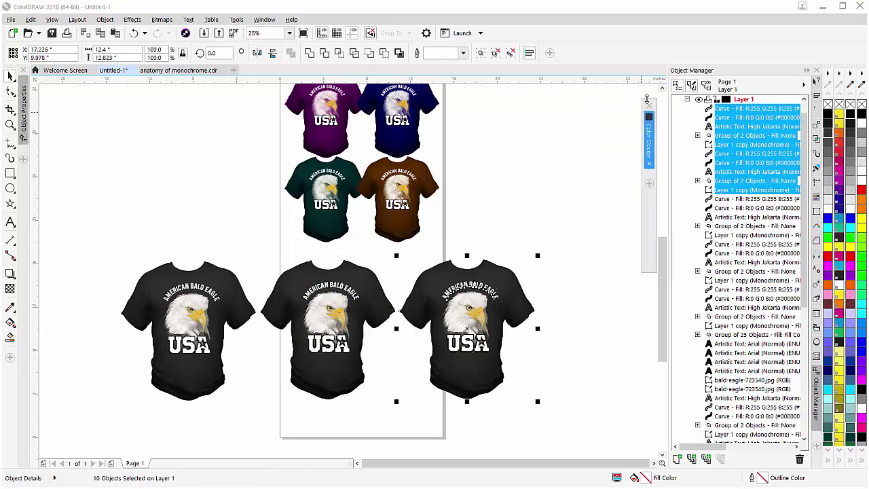
{"action": "mouse_move", "coordinate": [650, 153]}
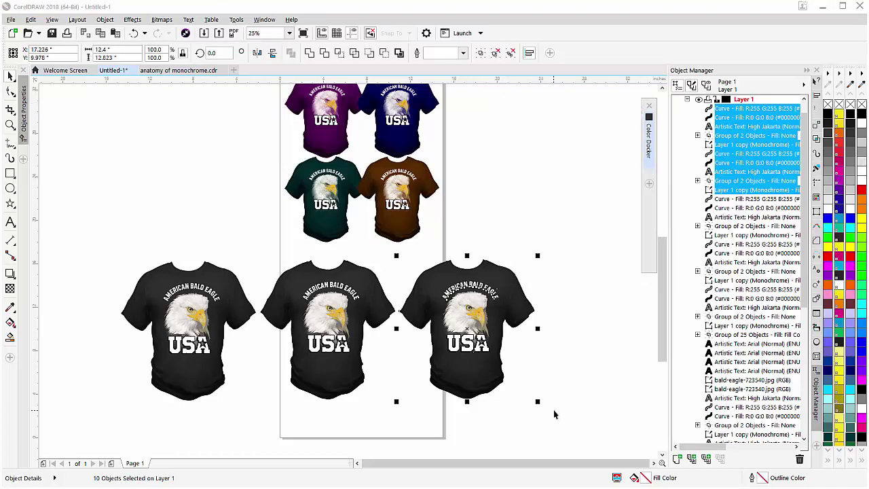
Recolor the monochrome bitmap of the middle shirt in the row to the dark blue R51 G0 B153 (#330099)
{"action": "left_click", "coordinate": [325, 382]}
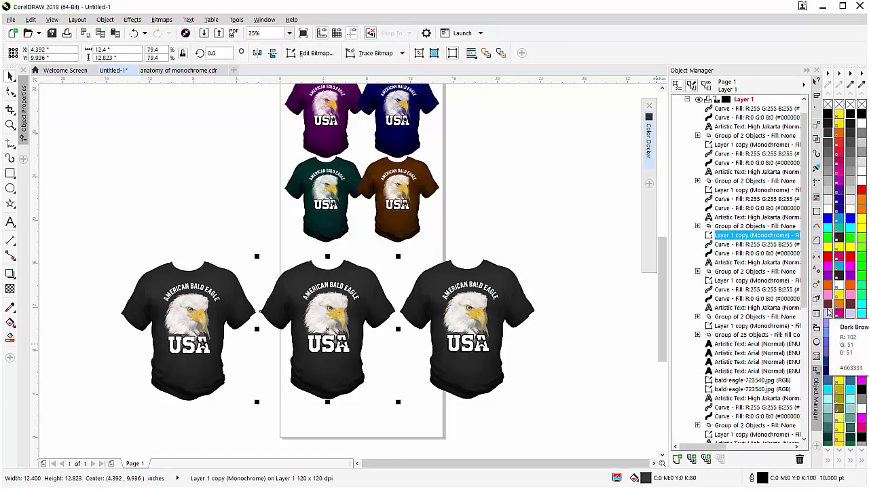
{"action": "scroll", "coordinate": [829, 312], "scroll_direction": "down", "scroll_amount": 3}
{"action": "scroll", "coordinate": [828, 312], "scroll_direction": "down", "scroll_amount": 3}
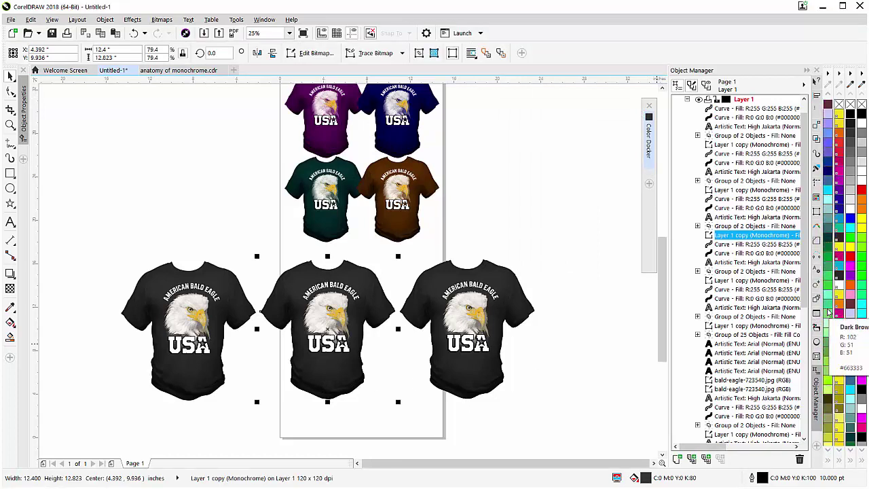
{"action": "scroll", "coordinate": [828, 313], "scroll_direction": "down", "scroll_amount": 3}
{"action": "scroll", "coordinate": [828, 312], "scroll_direction": "down", "scroll_amount": 5}
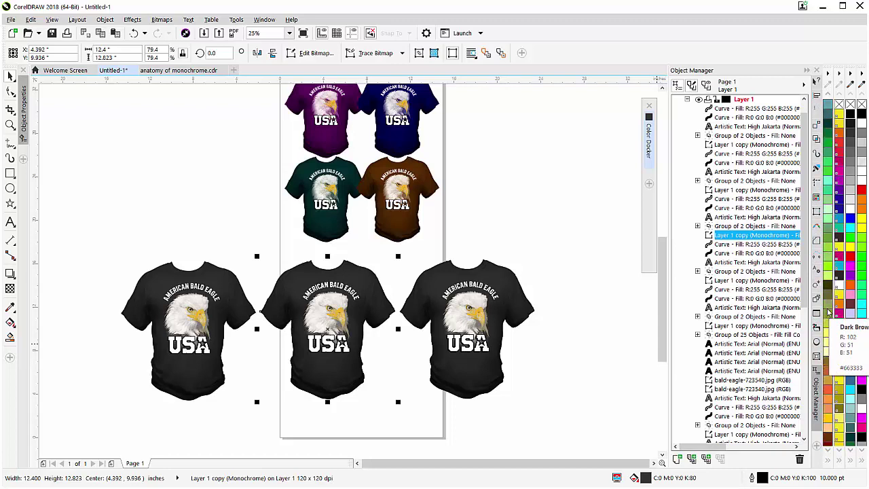
{"action": "scroll", "coordinate": [828, 312], "scroll_direction": "down", "scroll_amount": 3}
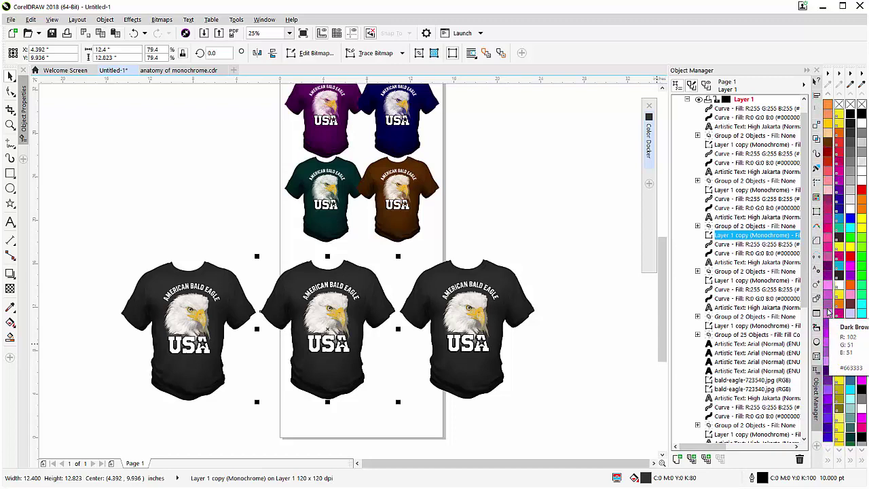
{"action": "scroll", "coordinate": [828, 407], "scroll_direction": "down", "scroll_amount": 3}
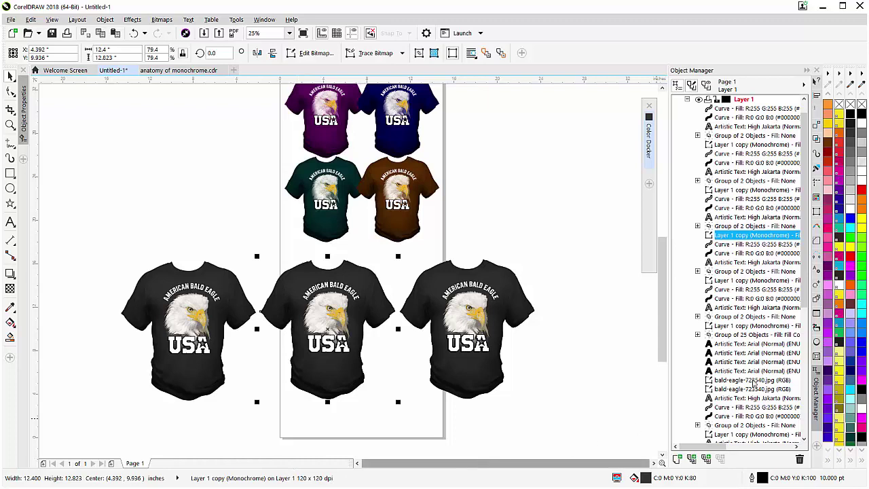
{"action": "left_click", "coordinate": [827, 430]}
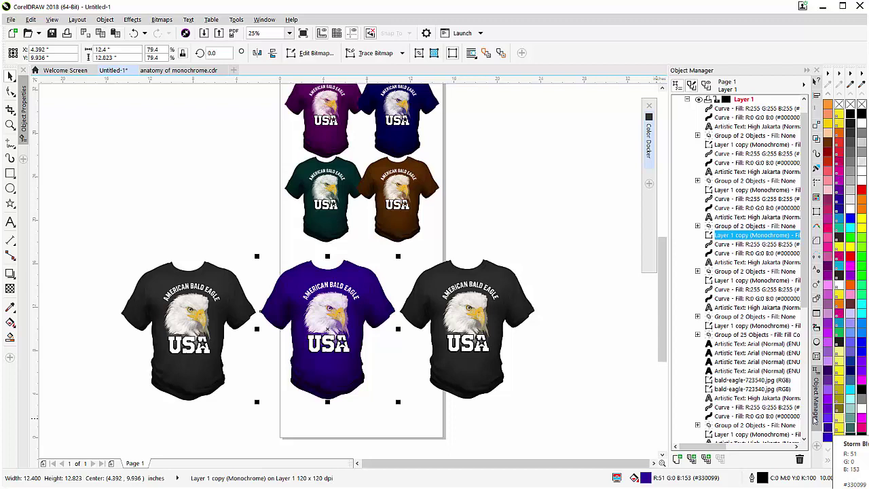
Recolor the monochrome bitmap of the rightmost shirt in the row to Walnut, R102 G51 B0 (#663300)
{"action": "left_click", "coordinate": [467, 381]}
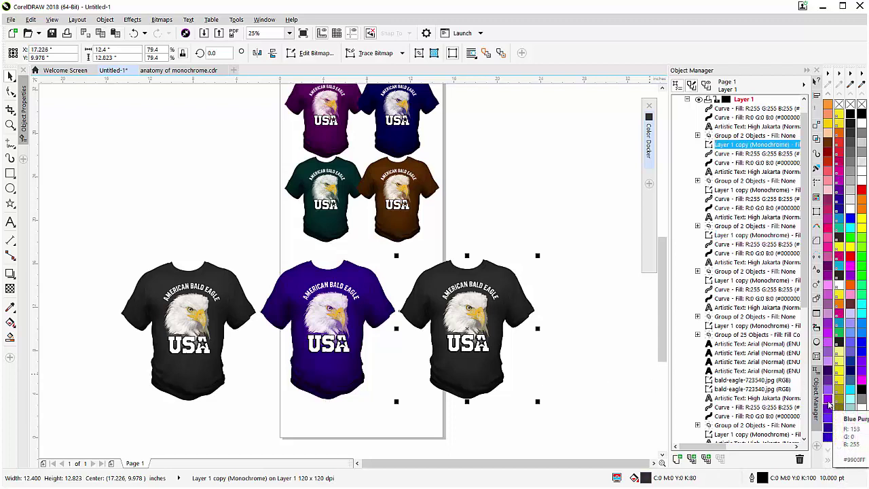
{"action": "scroll", "coordinate": [829, 405], "scroll_direction": "down", "scroll_amount": 1}
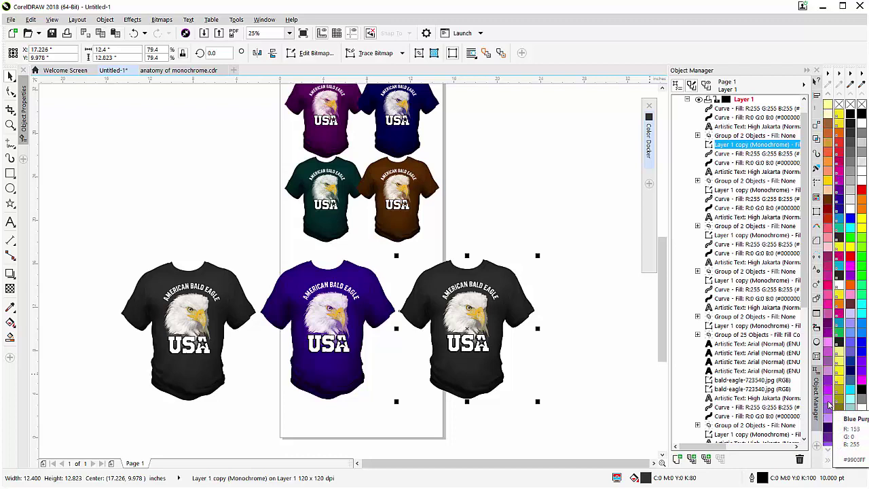
{"action": "left_click", "coordinate": [829, 199]}
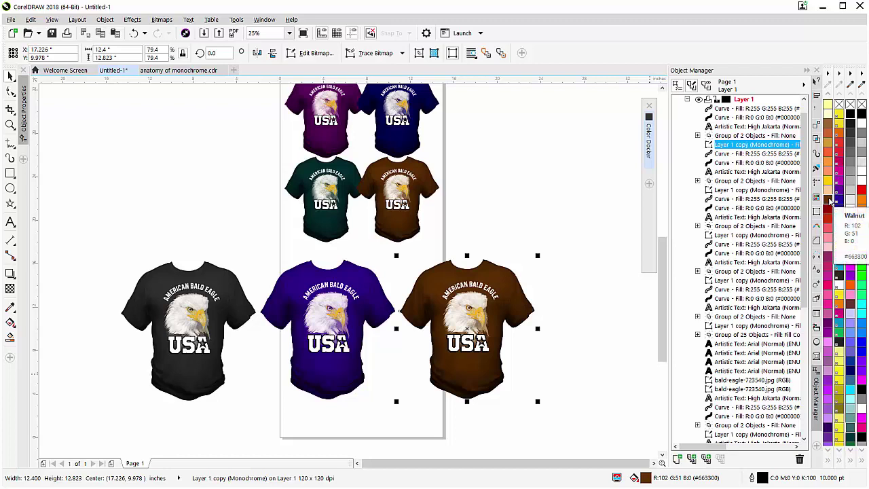